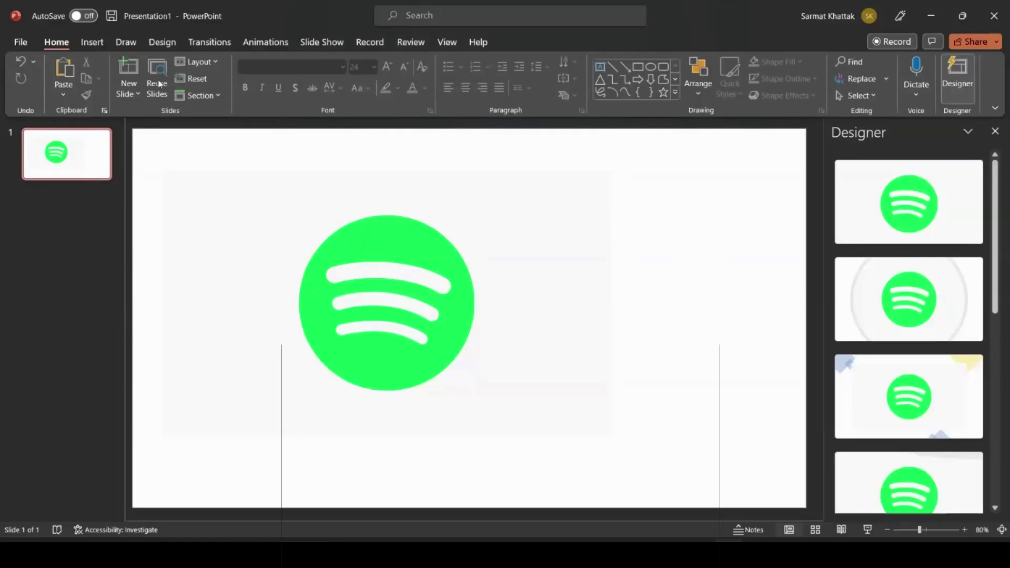
Draw a large oval circle over the lower half of the Spotify logo.
left_click(92, 42)
left_click(250, 97)
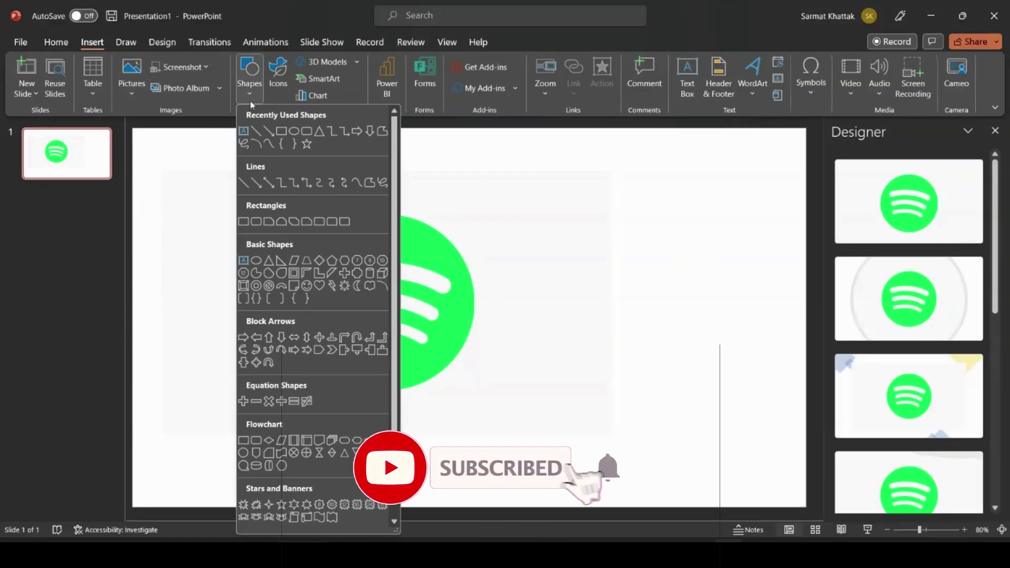
left_click(294, 131)
mouse_move(281, 267)
left_mouse_down()
mouse_move(470, 431)
mouse_move(484, 465)
left_mouse_up()
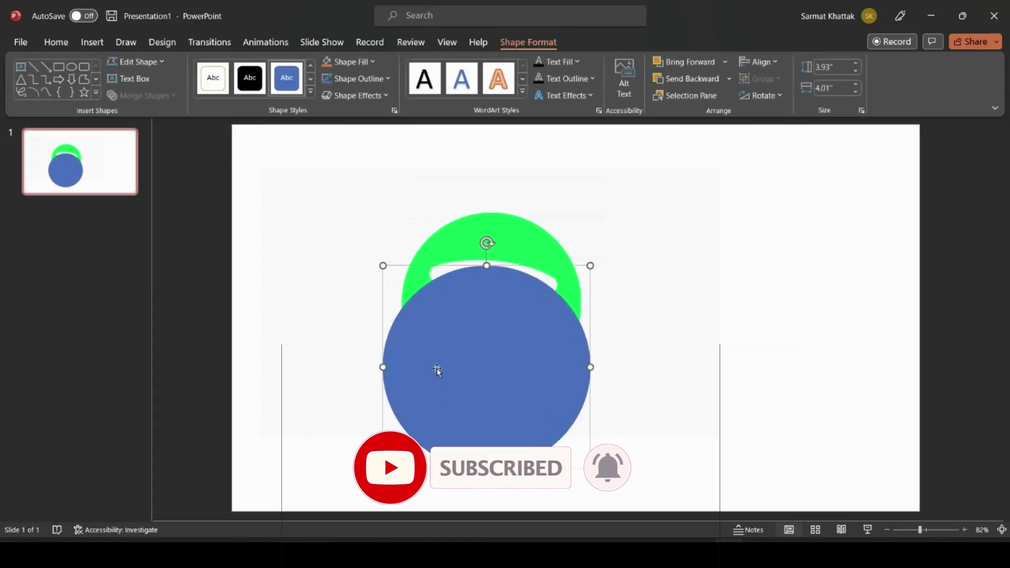
Apply a transparent outline-only preset style to the circle and nudge it slightly left into place.
left_click(311, 92)
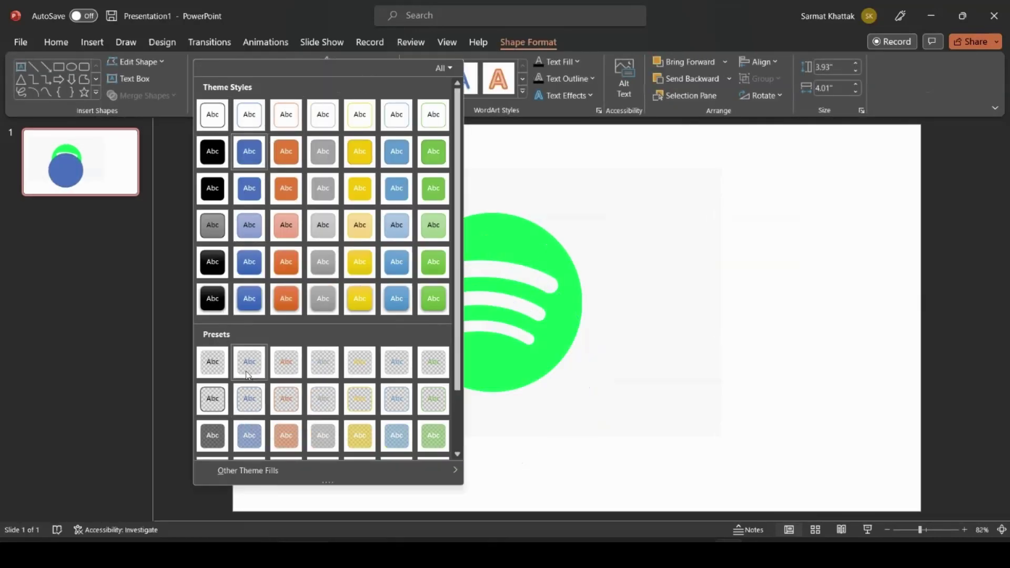
left_click(213, 400)
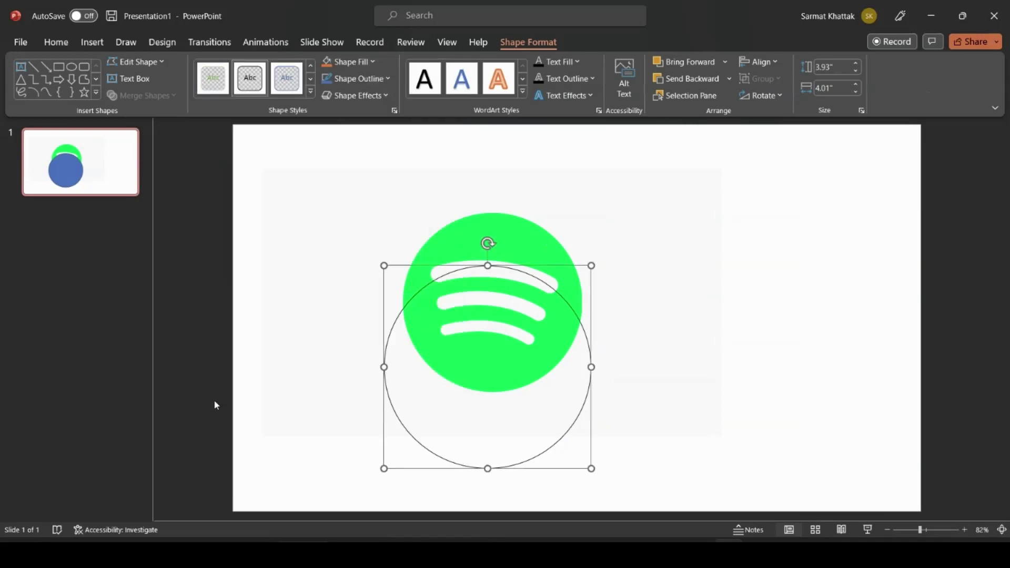
left_click(497, 344)
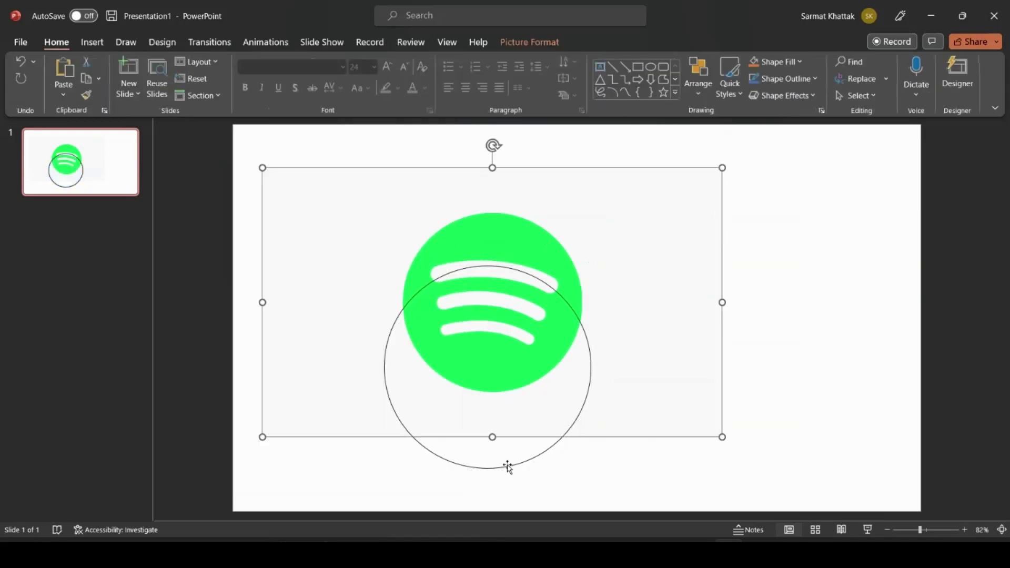
left_click_drag(503, 465, 500, 462)
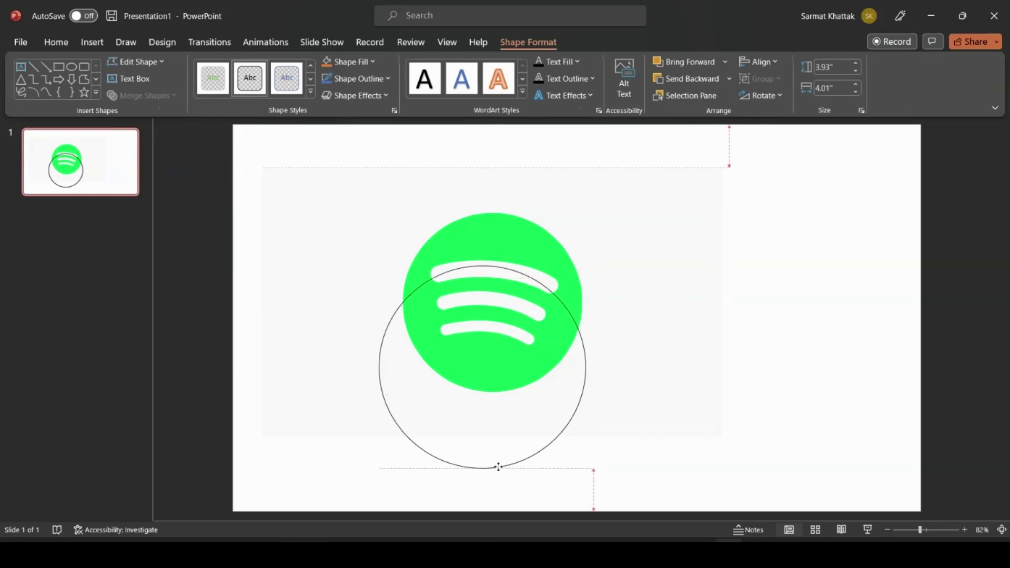
left_click_drag(501, 461, 501, 463)
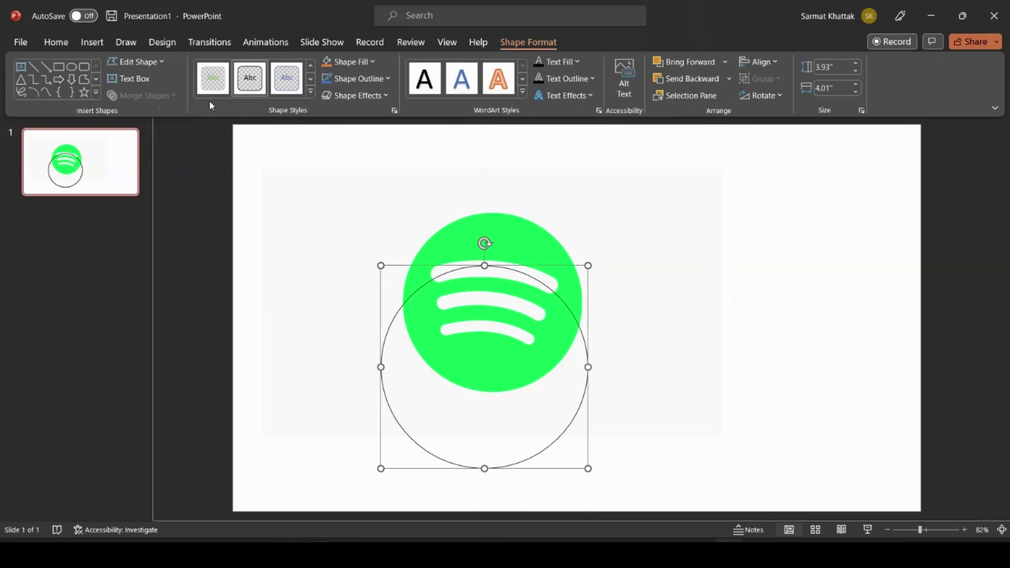
left_click(93, 42)
left_click(249, 76)
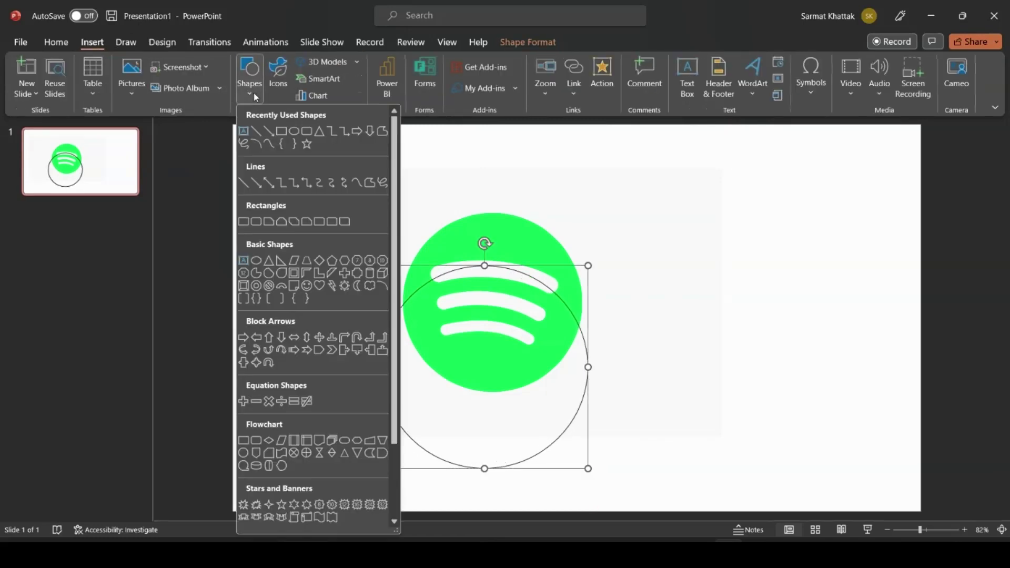
Draw a tall rectangle over the logo's arcs and give it a transparent outline-only preset style.
left_click(282, 136)
left_click_drag(430, 177, 552, 364)
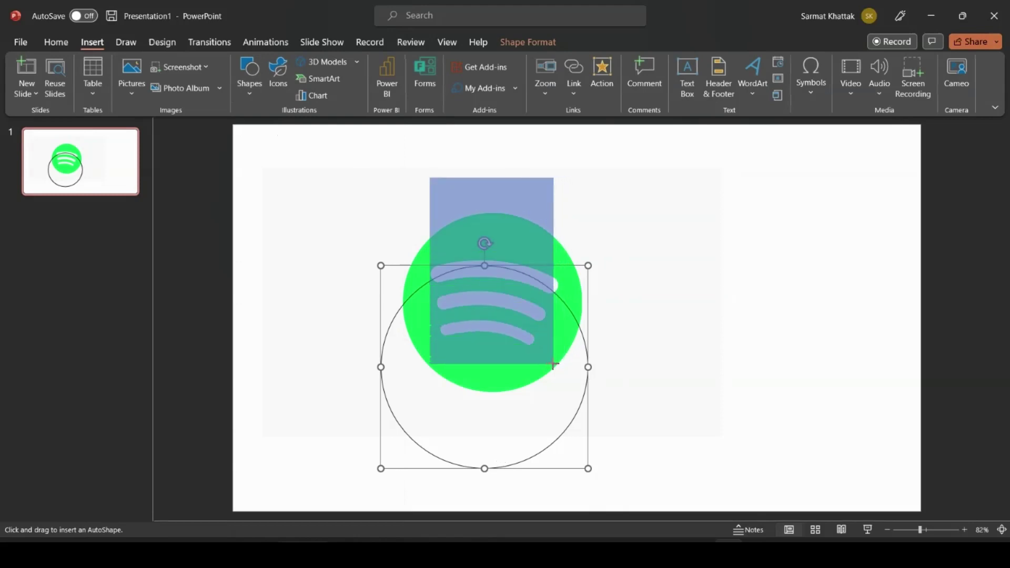
left_click(311, 92)
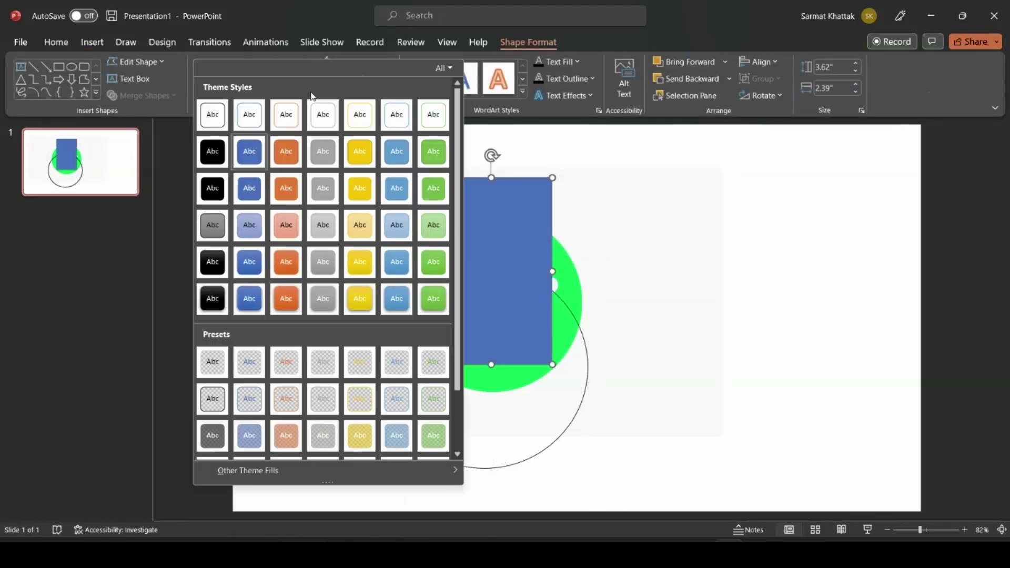
left_click(211, 402)
Trim the rectangle's left and right edges so it measures 3.62" by 2.2".
left_click_drag(430, 270, 438, 272)
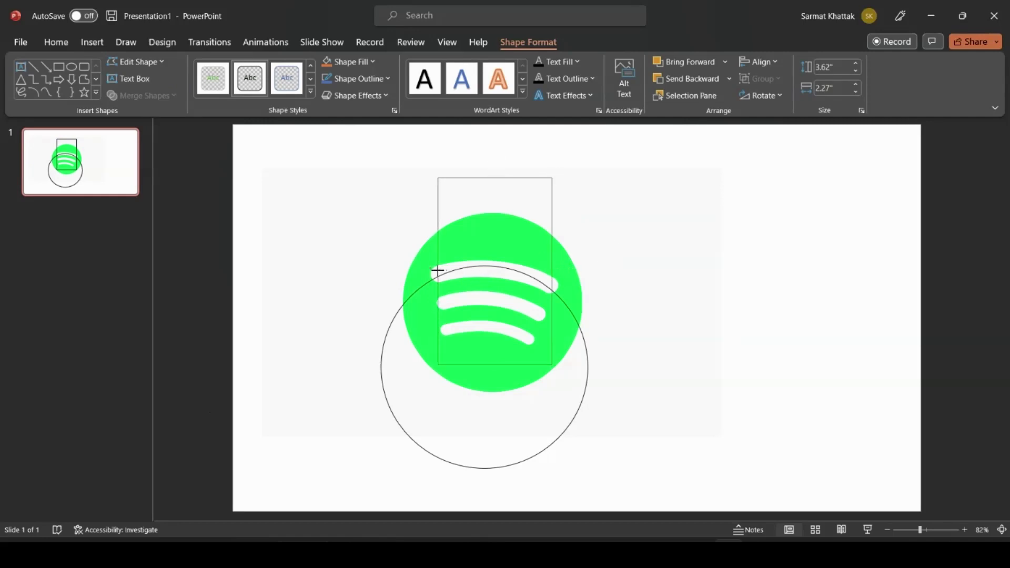
left_click_drag(553, 271, 552, 271)
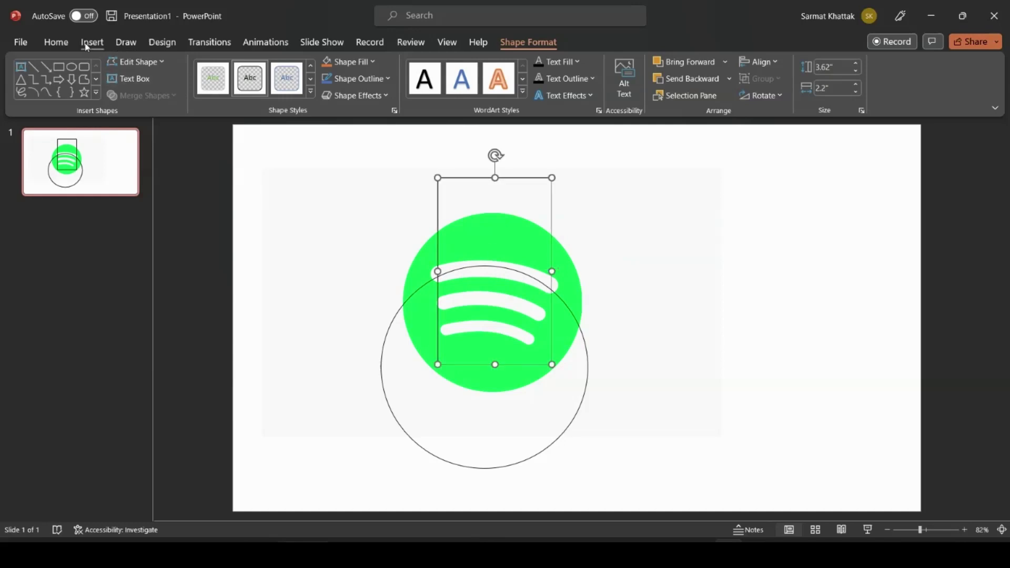
left_click(478, 228)
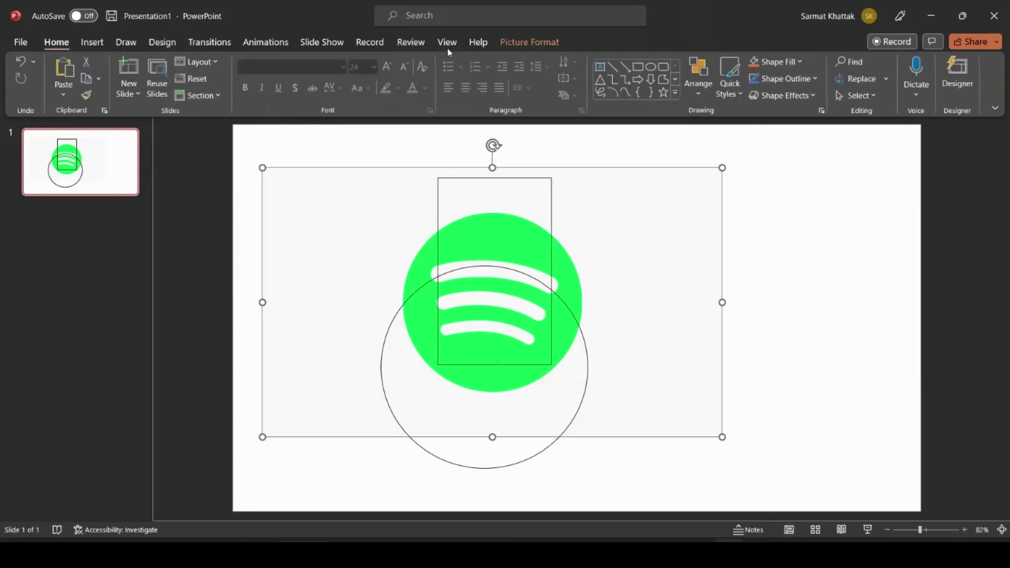
left_click(530, 42)
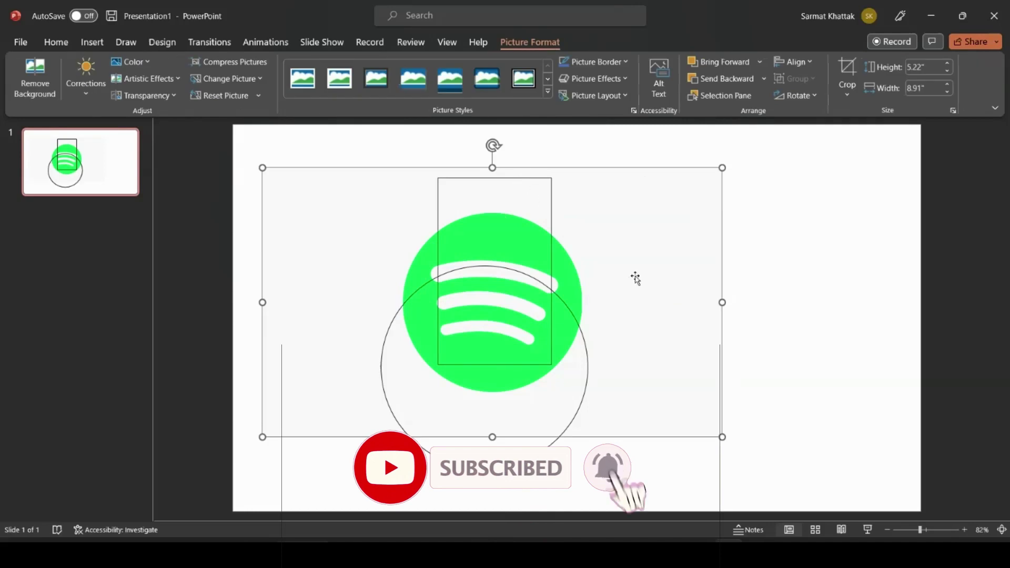
Select the circle and rectangle together and merge them with Intersect into a 1.91" by 2.2" arch-topped shape.
key("Escape")
left_click(381, 362)
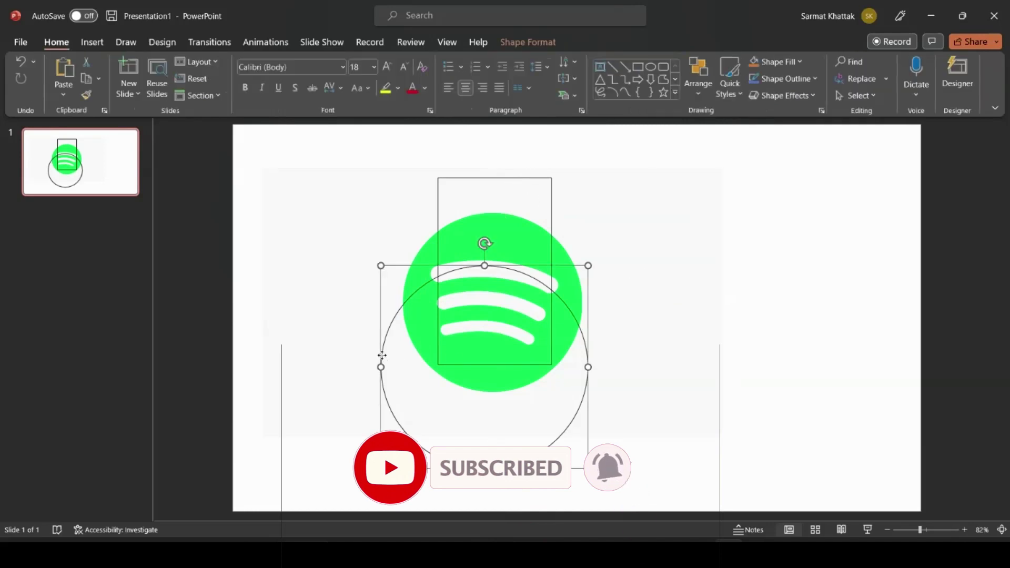
left_click(439, 204, "shift")
left_click(513, 45)
left_click(169, 97)
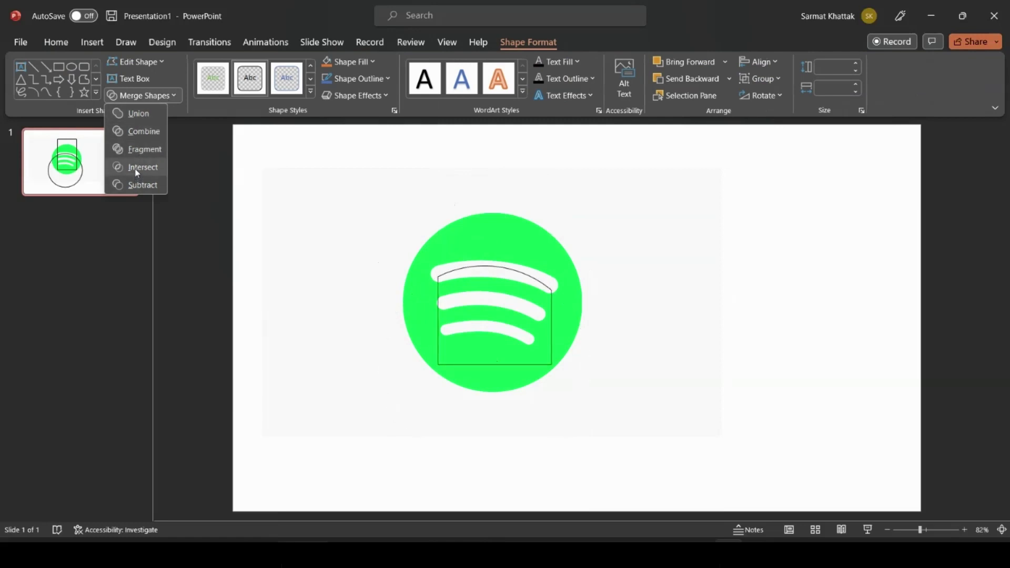
left_click(137, 168)
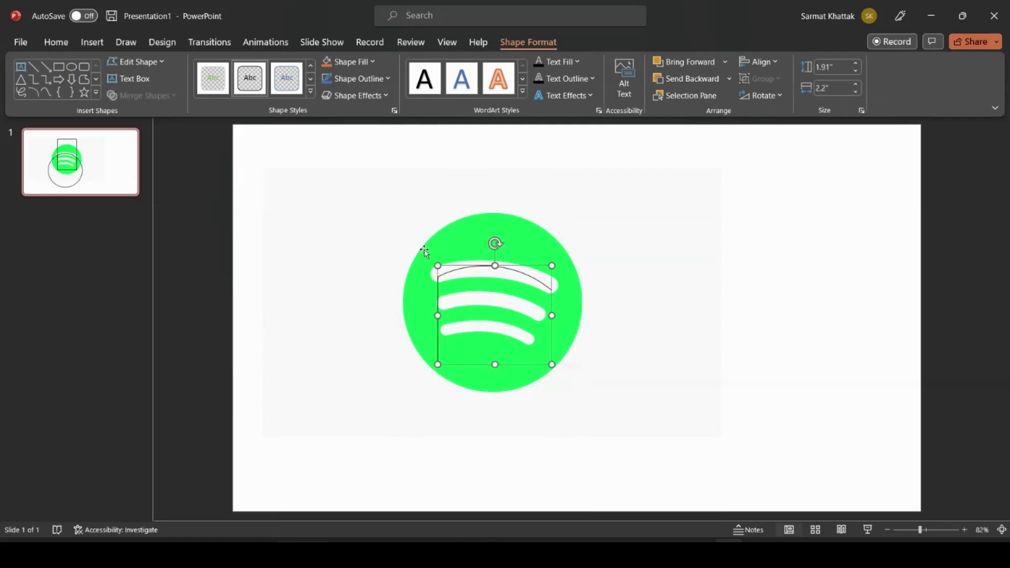
right_click(439, 302)
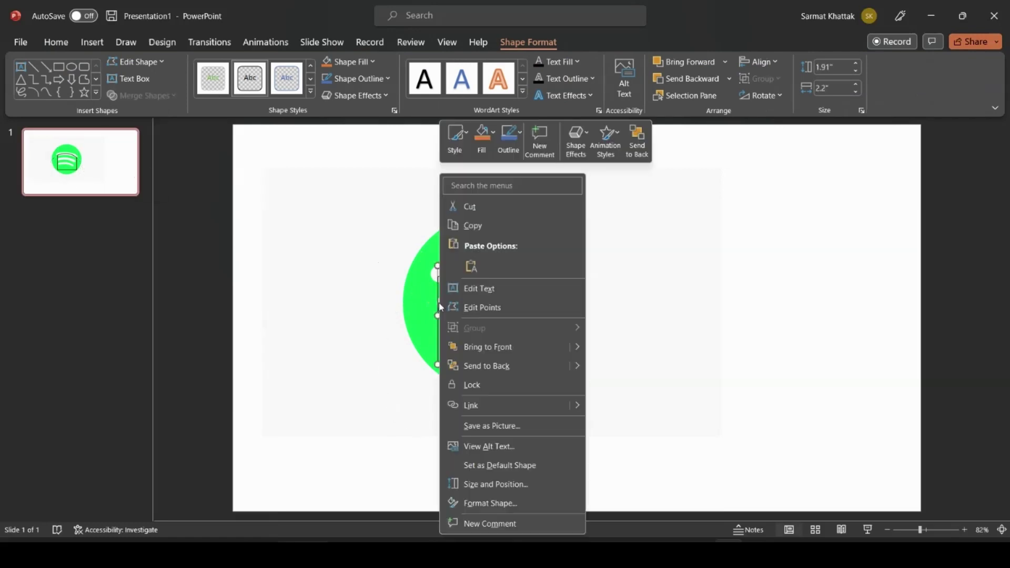
Edit the merged shape's points and delete its bottom-right corner vertex.
left_click(157, 64)
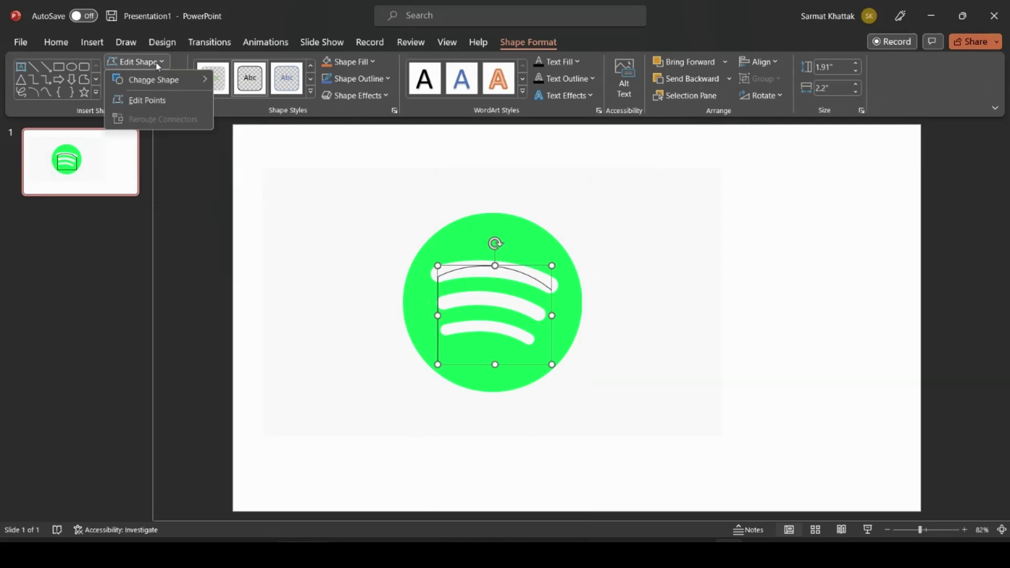
left_click(147, 100)
right_click(551, 364)
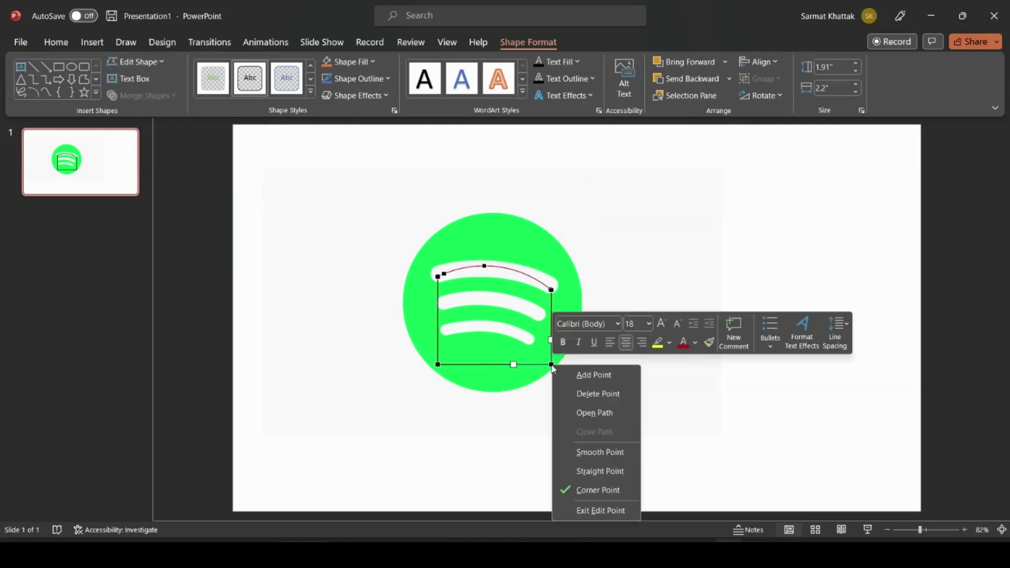
left_click(592, 390)
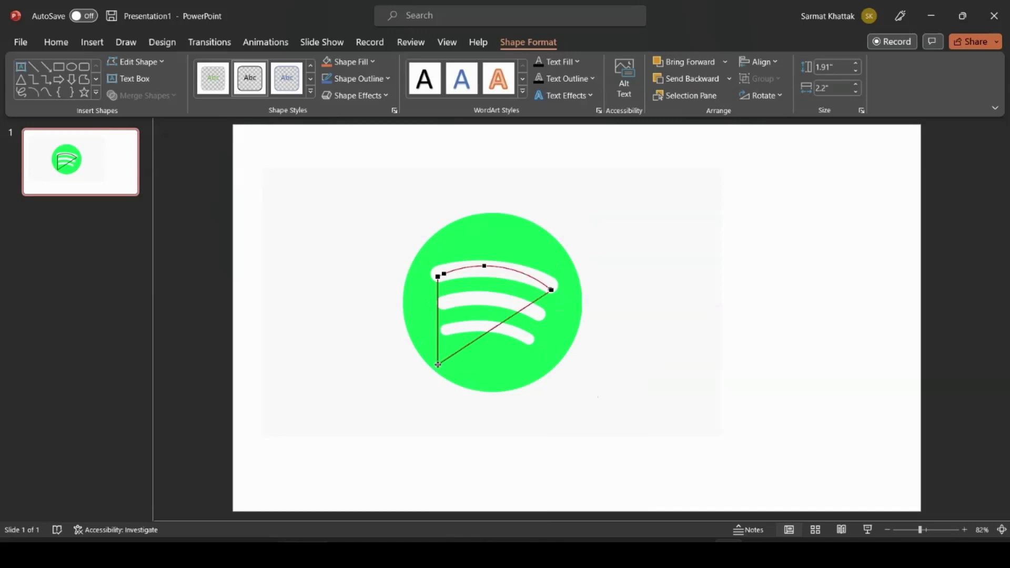
Delete the bottom-left vertex and a stray point, then bend the remaining curve to follow the top arc.
right_click(437, 365)
left_click_drag(439, 368, 447, 370)
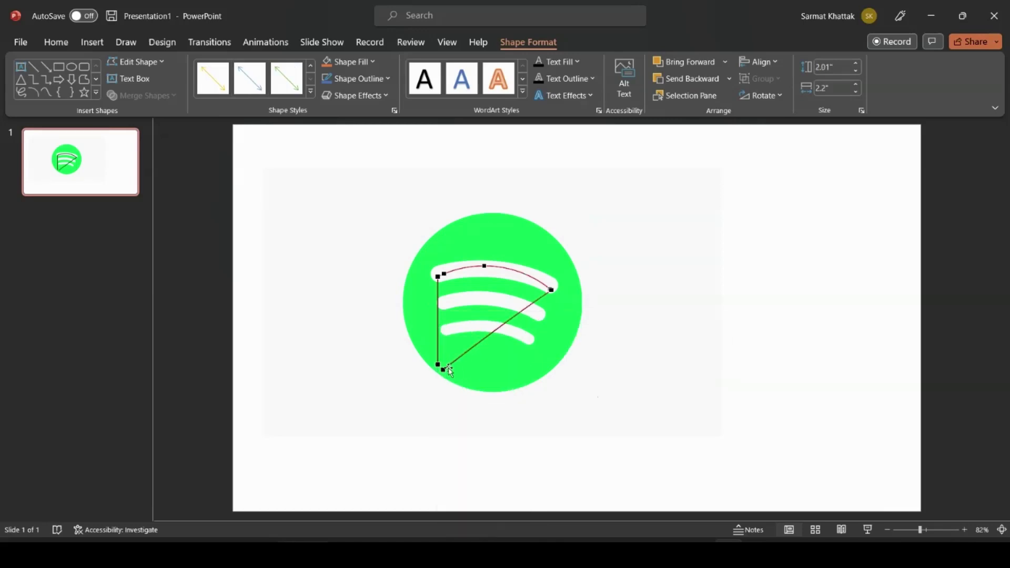
right_click(443, 369)
left_click(489, 401)
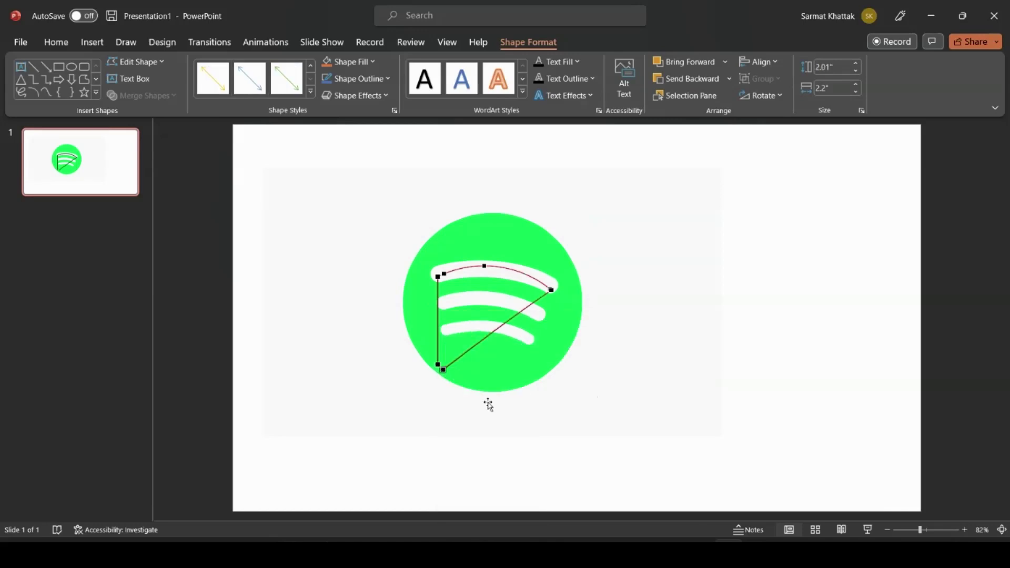
right_click(439, 363)
left_click(467, 390)
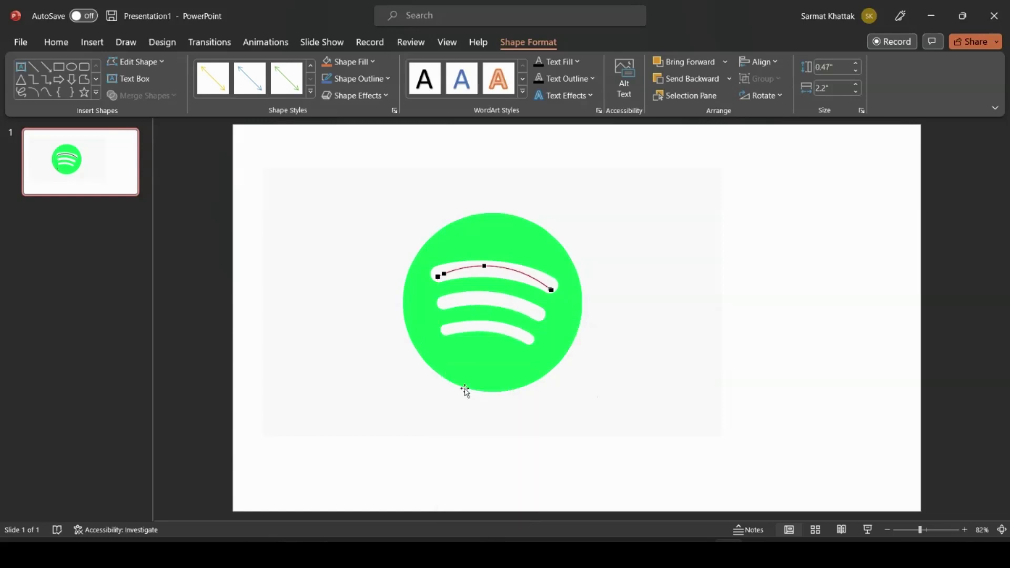
left_click_drag(507, 269, 510, 269)
left_click(426, 234)
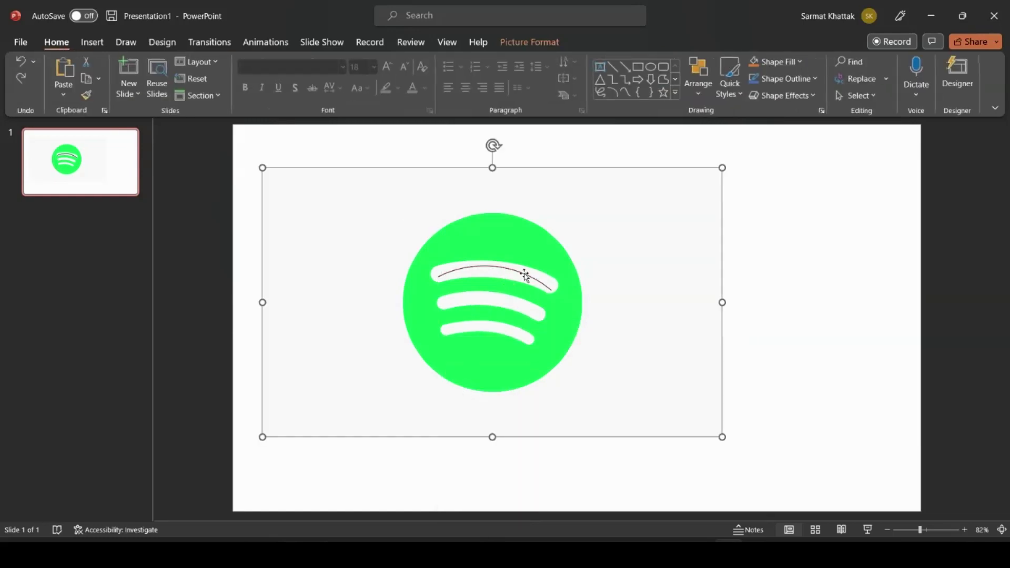
left_click(525, 274)
Open Format Shape for the curve and expand its Line settings, showing a solid 0.75 pt line width.
right_click(525, 277)
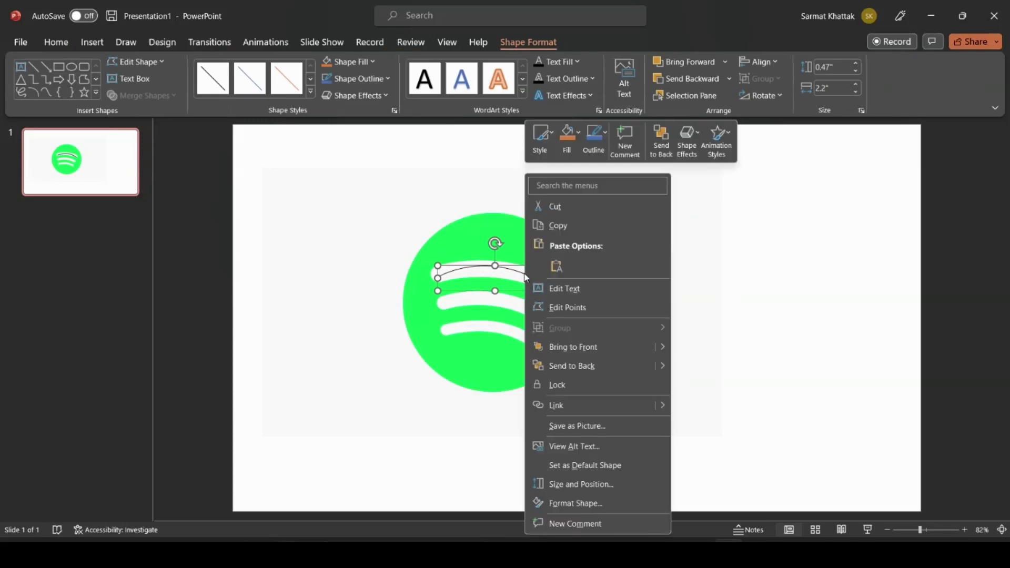
left_click(581, 484)
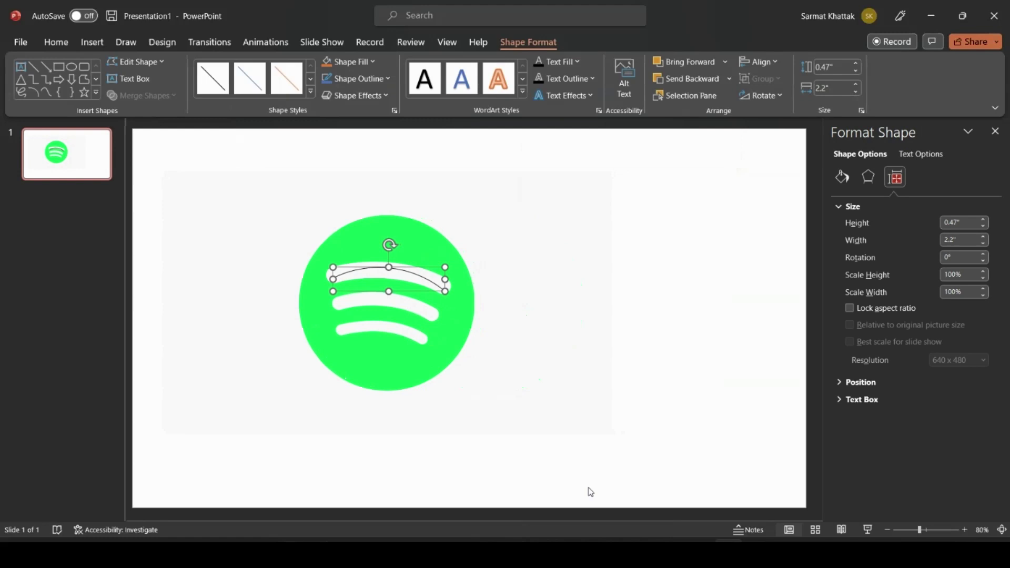
left_click(868, 177)
left_click(842, 207)
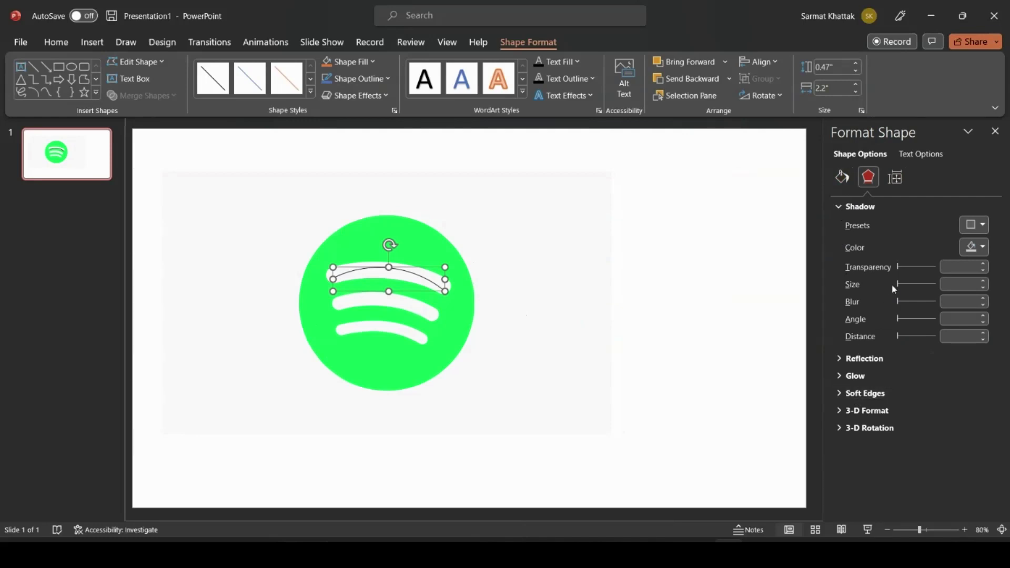
left_click(837, 359)
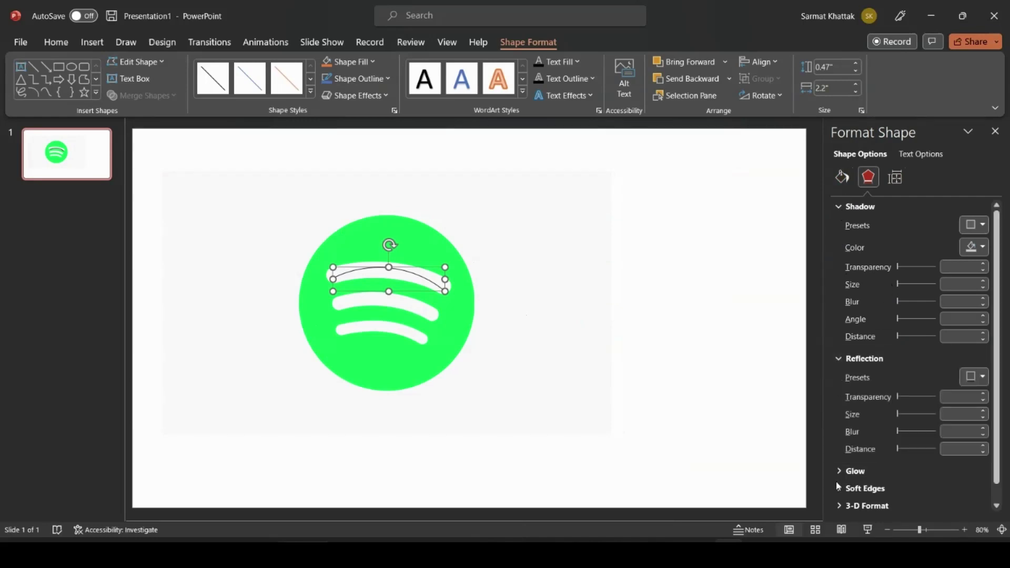
left_click(835, 180)
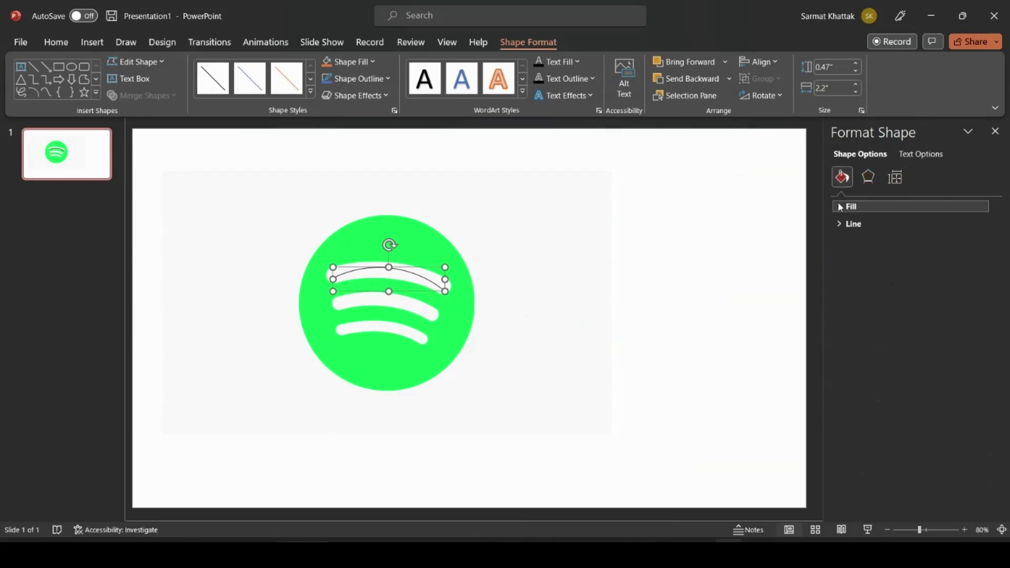
left_click(839, 225)
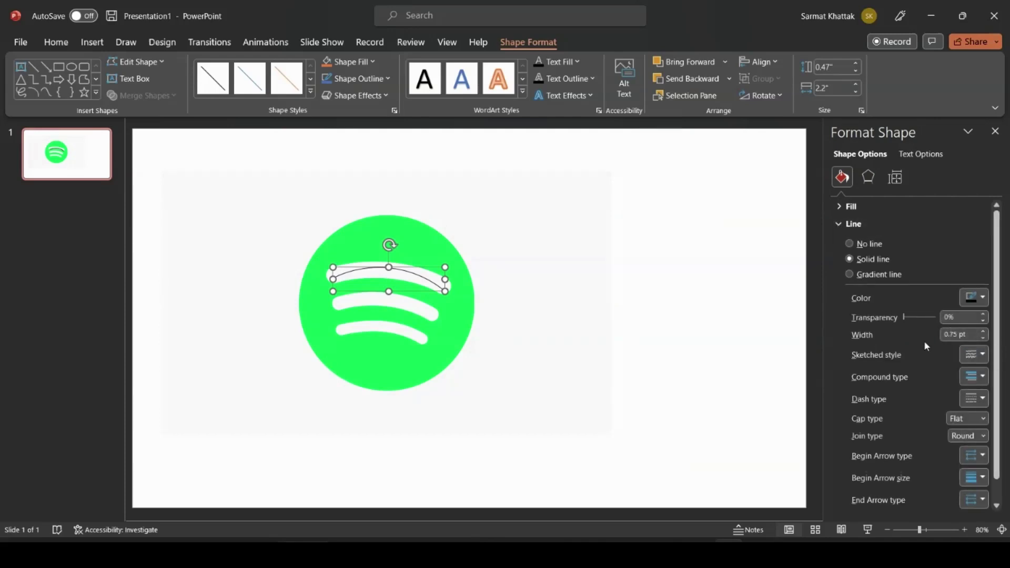
left_click(959, 334)
Set the curve's line to 20 pt width, 74% transparency, with Round join type.
left_click(983, 334)
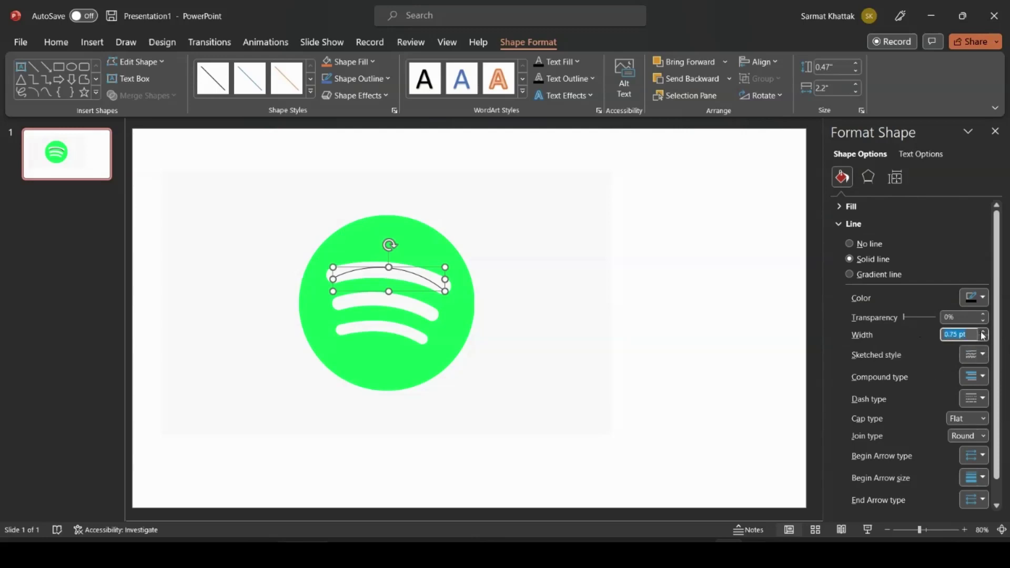
type("5")
left_click_drag(982, 336, 982, 336)
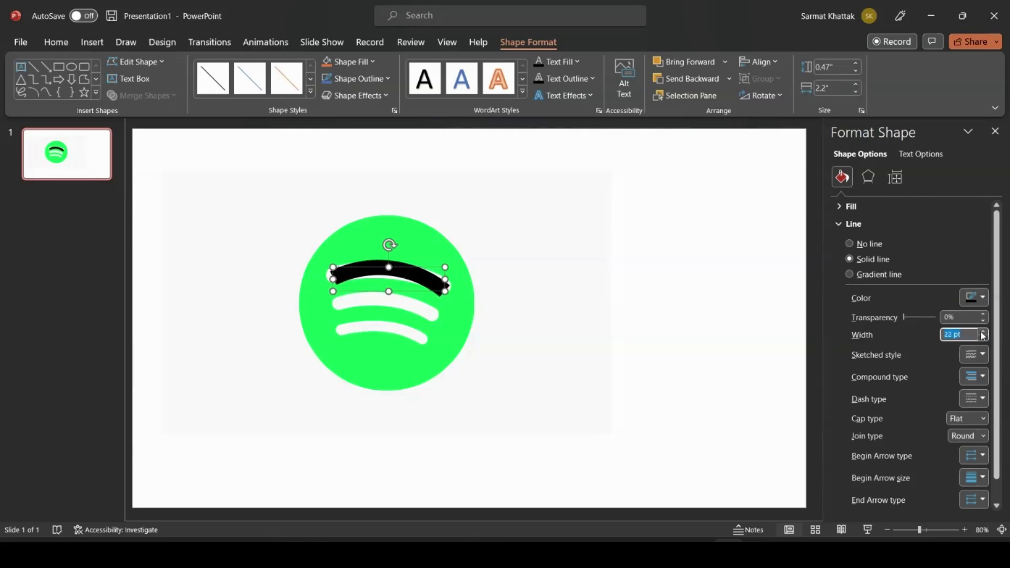
left_click_drag(905, 316, 928, 316)
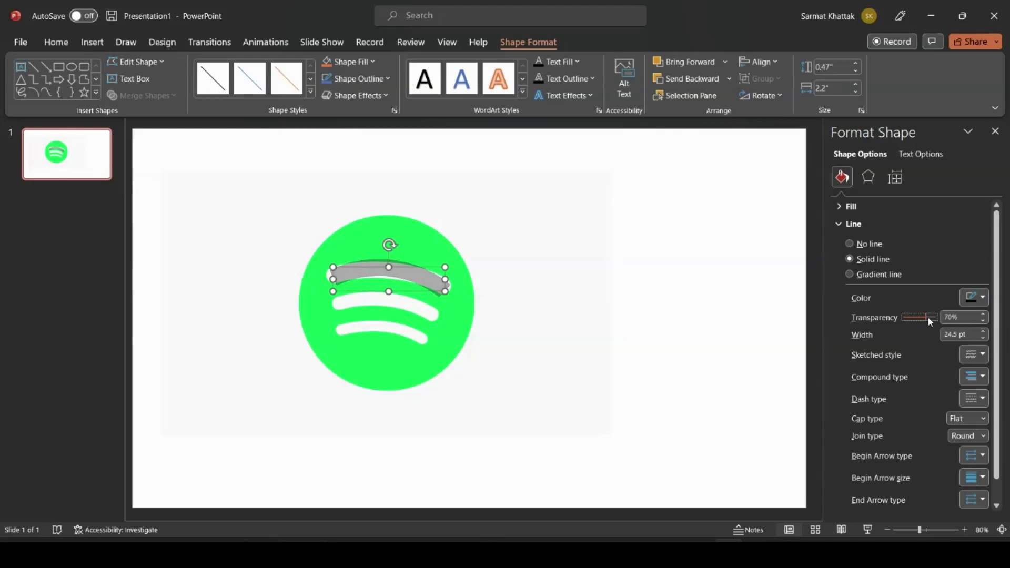
left_click(986, 339)
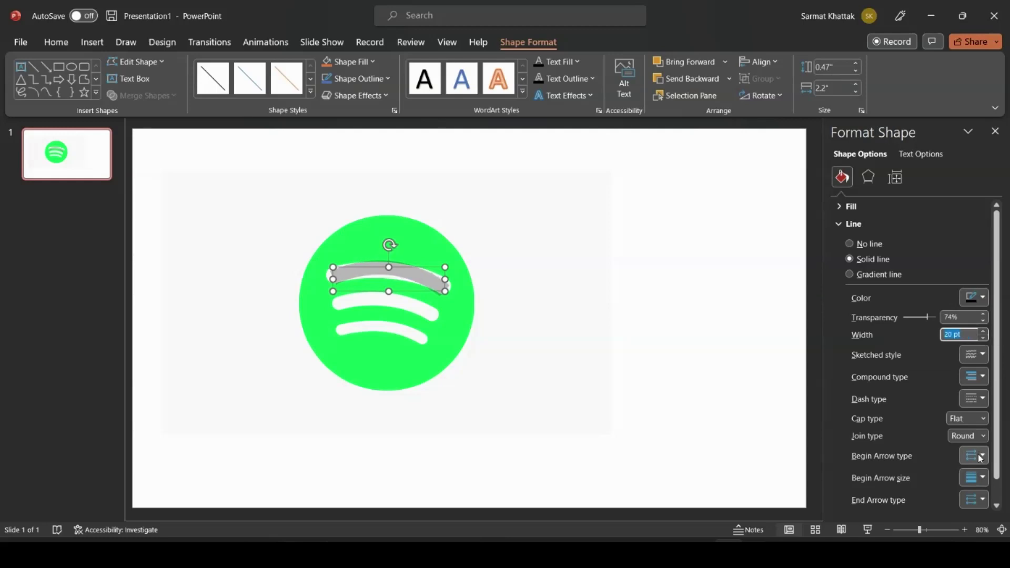
left_click(983, 436)
left_click(963, 451)
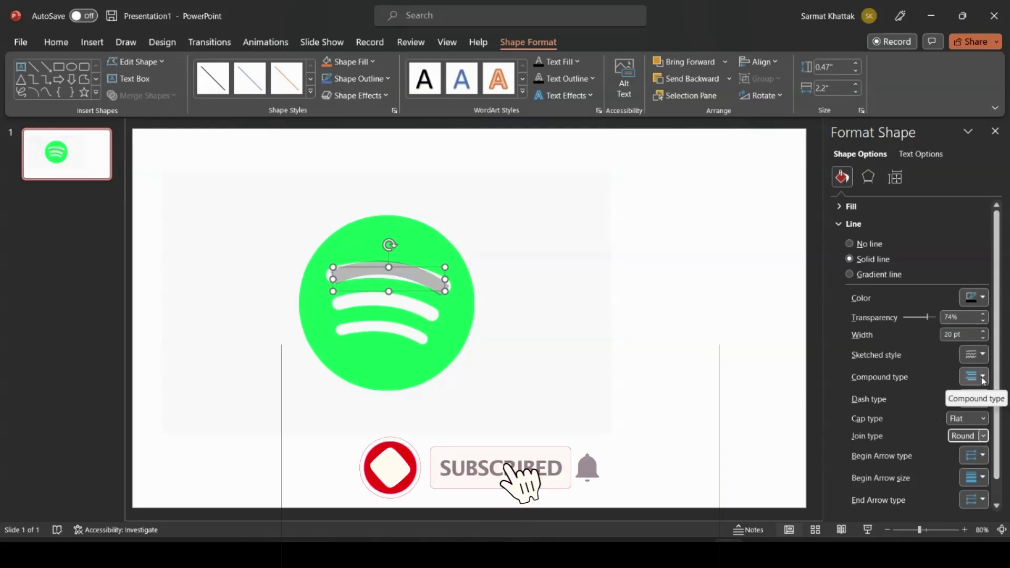
scroll(928, 418, "down", 1)
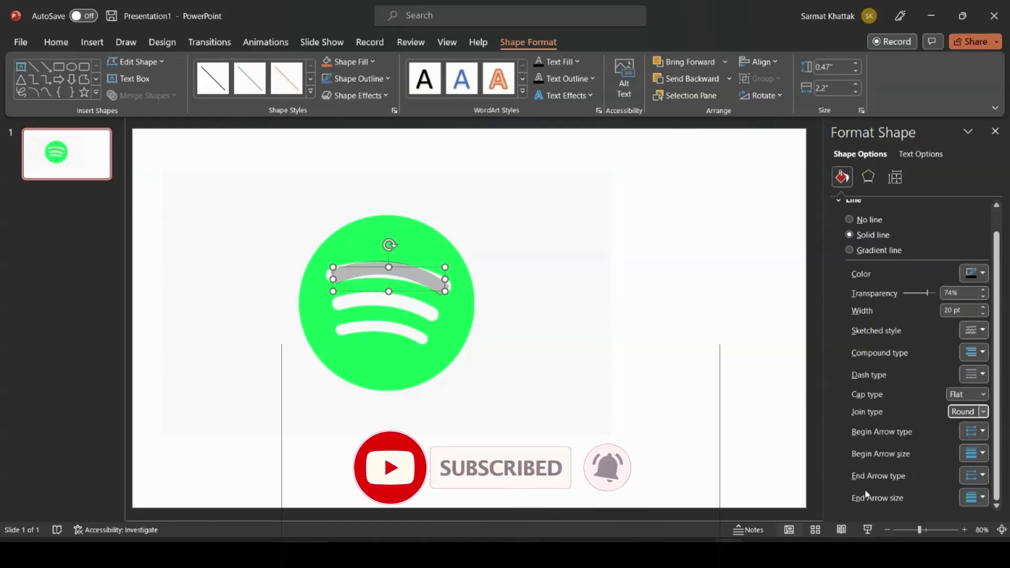
Set the grey curve's cap type to Round.
left_click(981, 476)
left_click(982, 475)
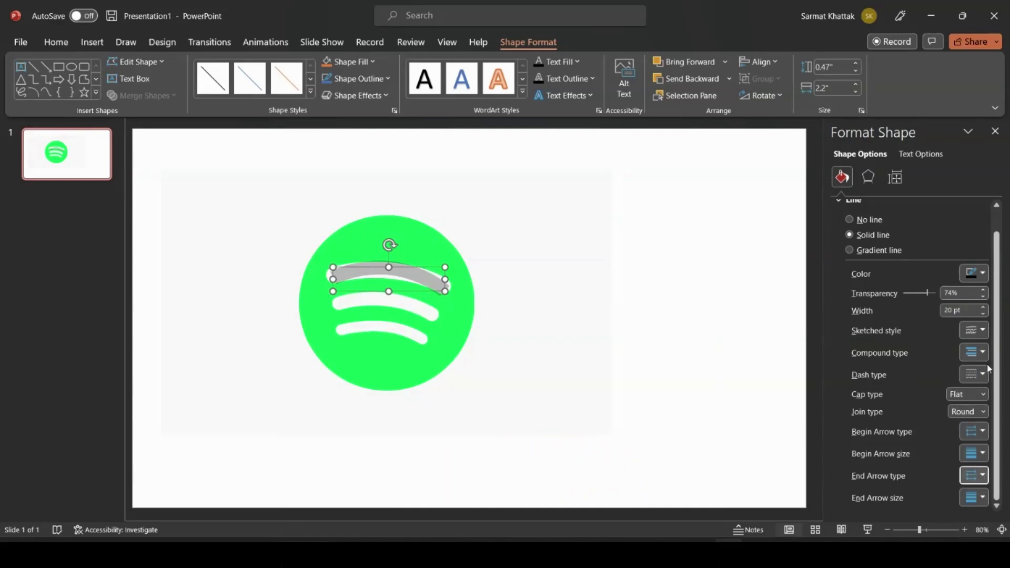
left_click(983, 395)
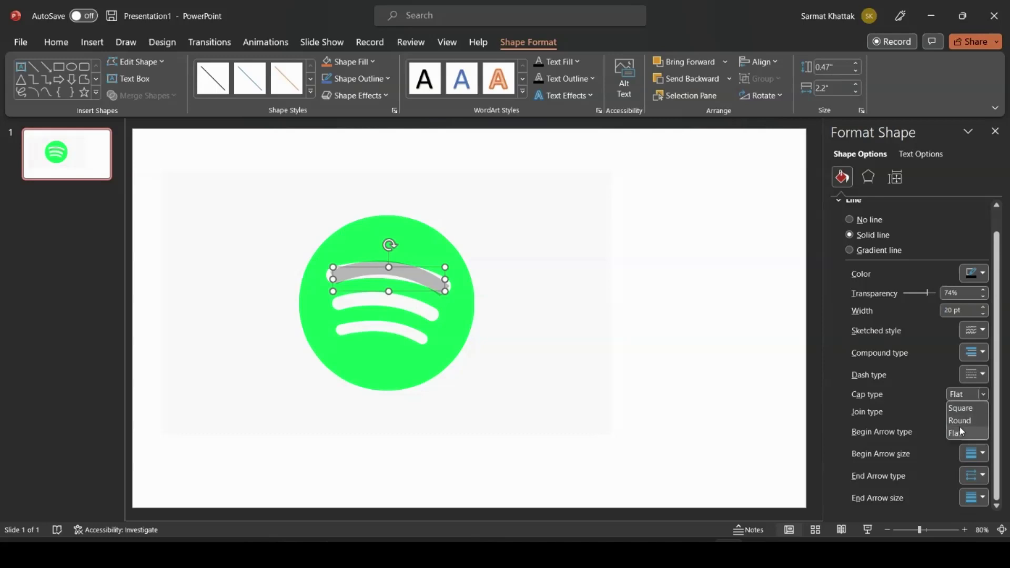
left_click(960, 422)
Resize the grey arc to 0.33" by 2.19" and move it over the logo's top white arc.
left_click_drag(449, 281, 444, 275)
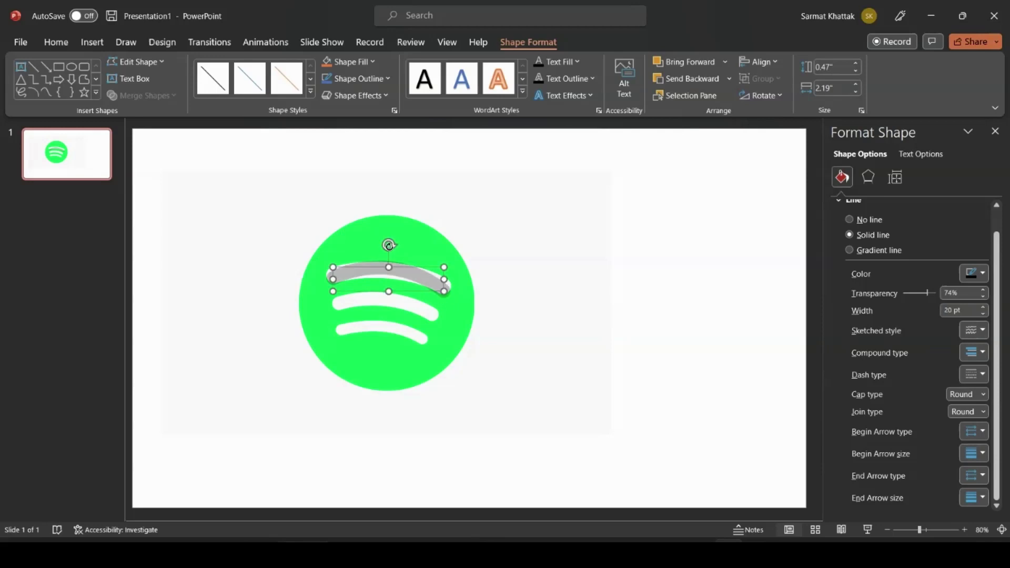
left_click(388, 292)
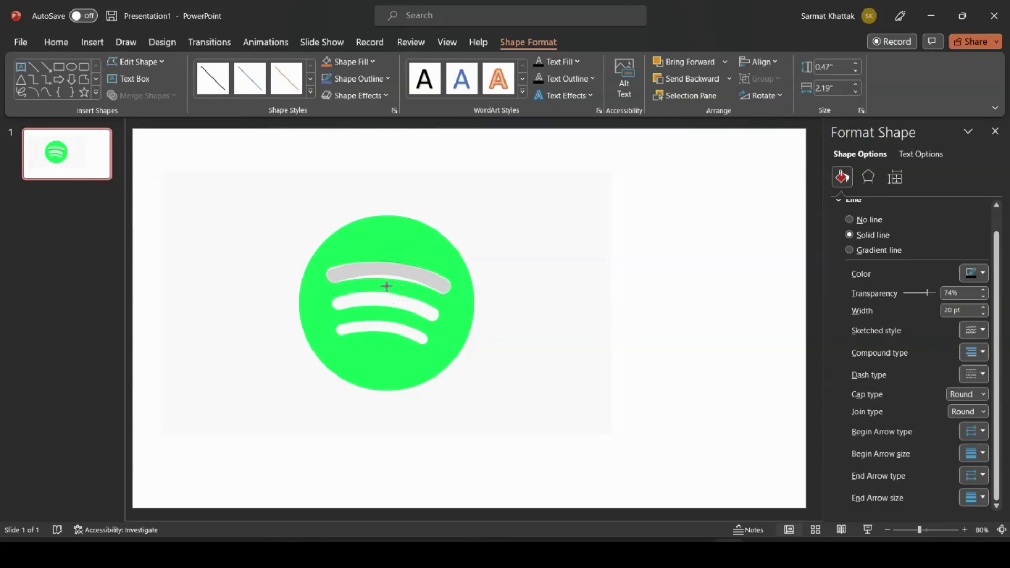
left_click(387, 285)
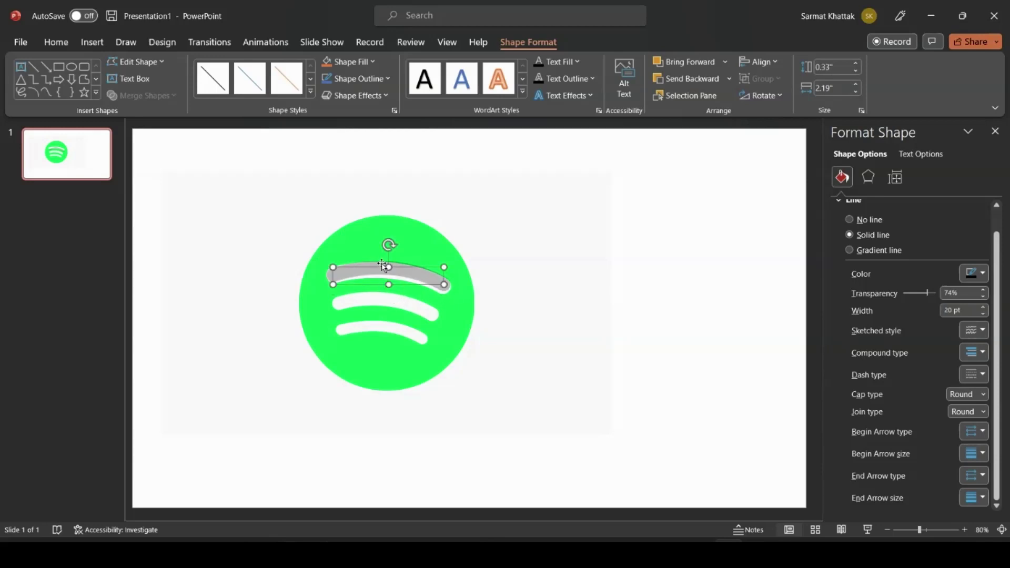
left_click_drag(383, 265, 383, 268)
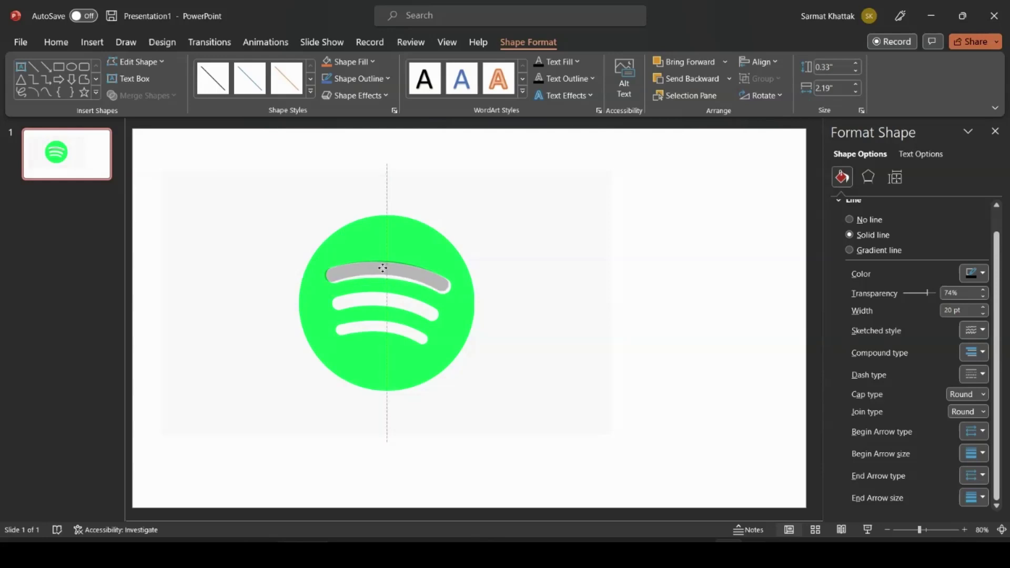
Fine-tune the top arc's position, then copy it and move the pasted copy onto the bottom arc.
left_click_drag(383, 268, 383, 270)
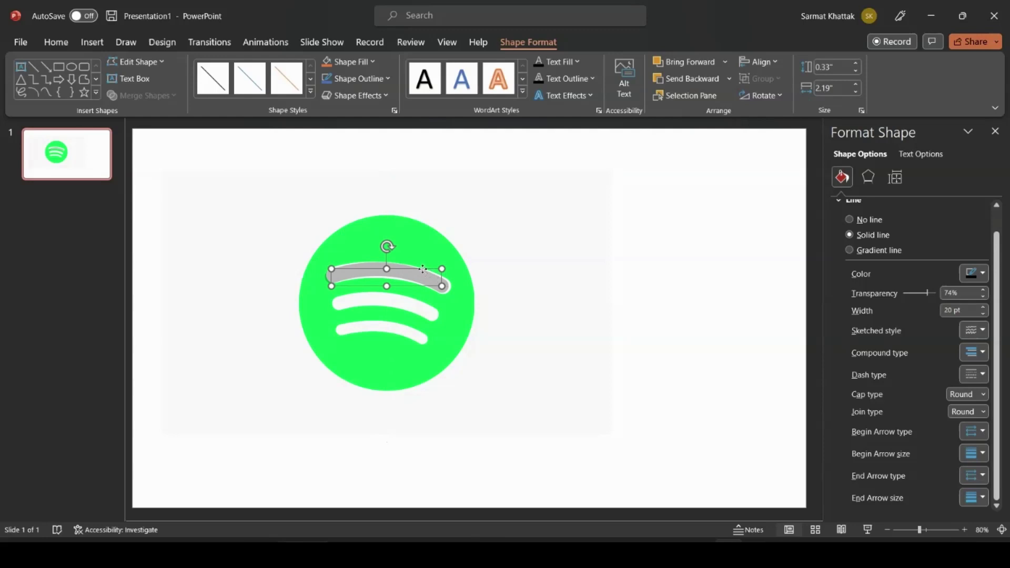
key("ctrl+c")
key("ctrl+v")
left_click_drag(384, 278, 377, 319)
Shorten the bottom copy to 0.23" by 1.62" at 17 pt width and place another copy on the middle arc.
left_click_drag(447, 343, 422, 338)
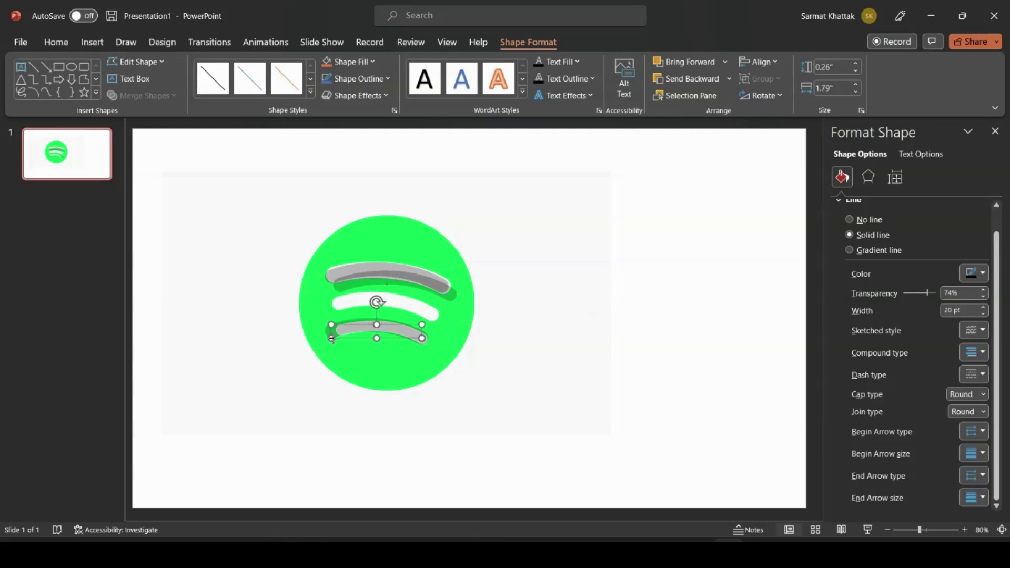
left_click_drag(332, 339, 340, 337)
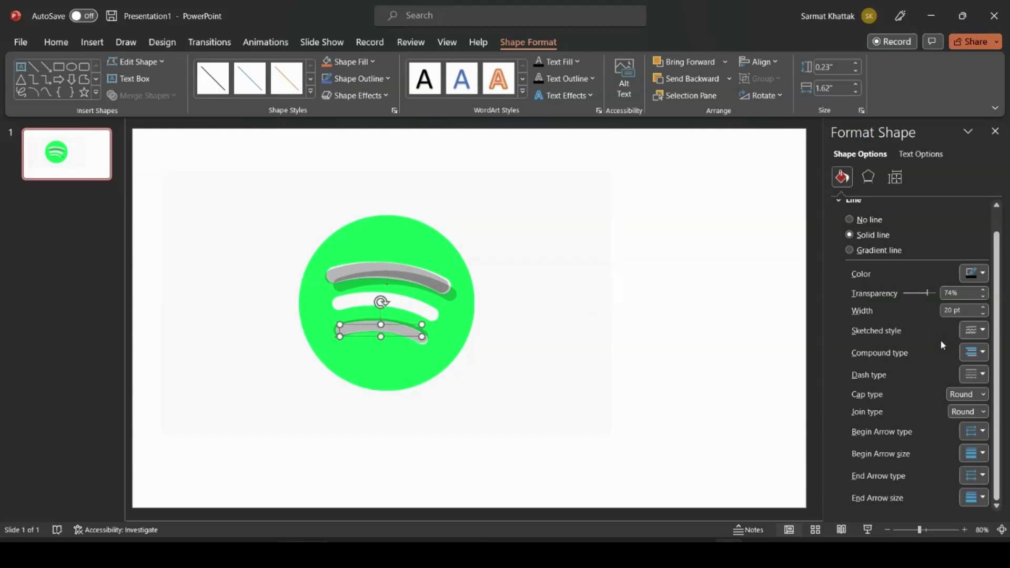
left_click(983, 314)
left_click_drag(389, 328, 393, 329)
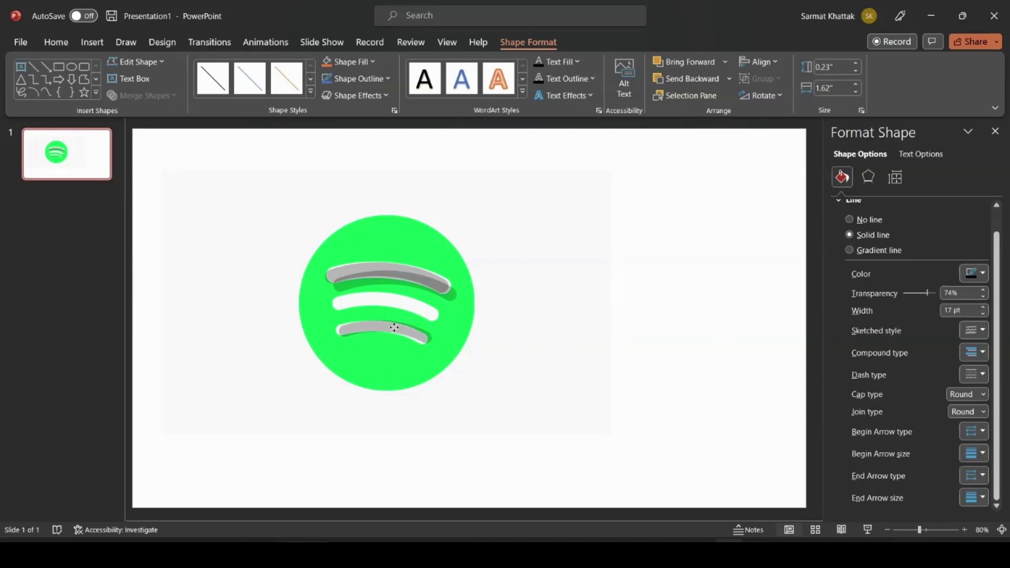
left_click_drag(393, 329, 400, 327)
mouse_move(403, 271)
left_mouse_down()
mouse_move(405, 300)
mouse_move(394, 268)
left_mouse_up()
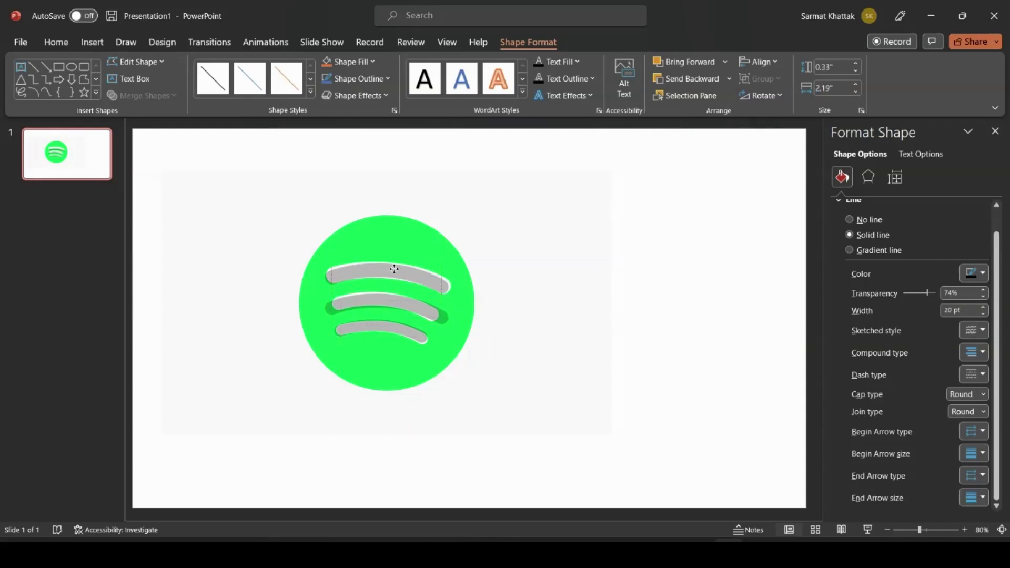
Resize the middle grey arc to 0.23" by 1.81" and position it over the middle white arc.
left_click(426, 307)
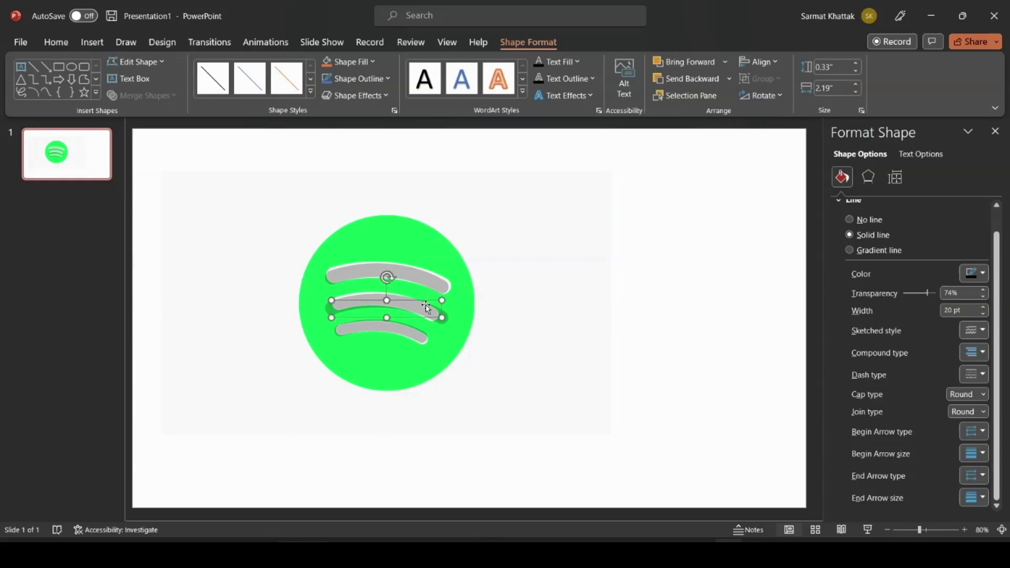
left_click_drag(442, 318, 431, 312)
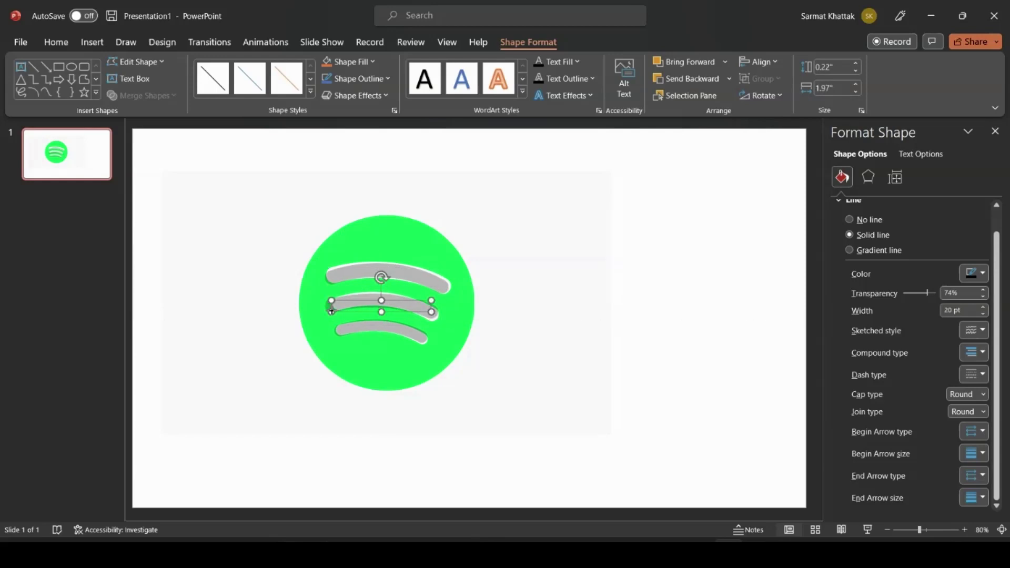
left_click_drag(332, 311, 341, 306)
left_click_drag(435, 311, 429, 312)
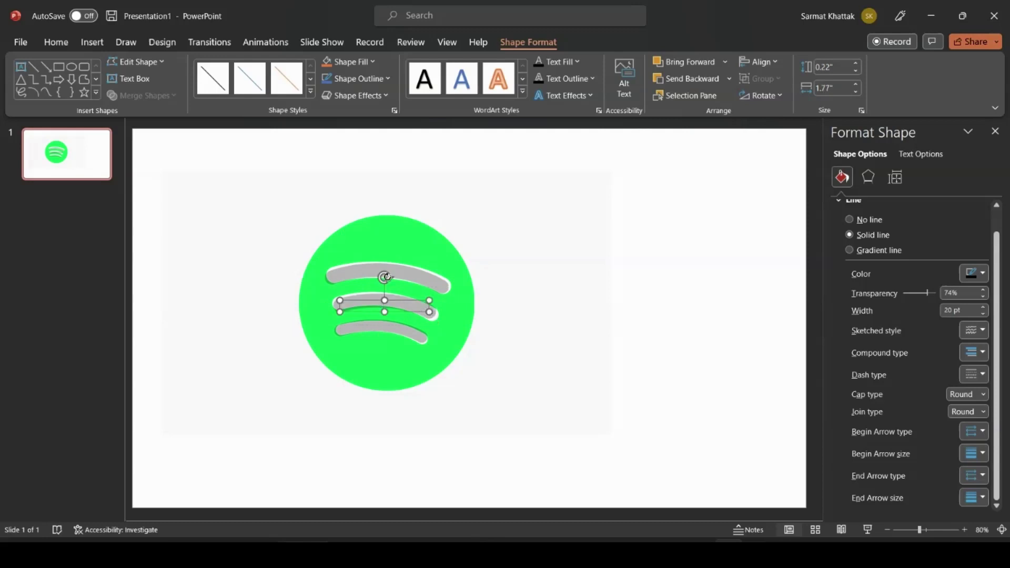
left_click_drag(363, 303, 361, 296)
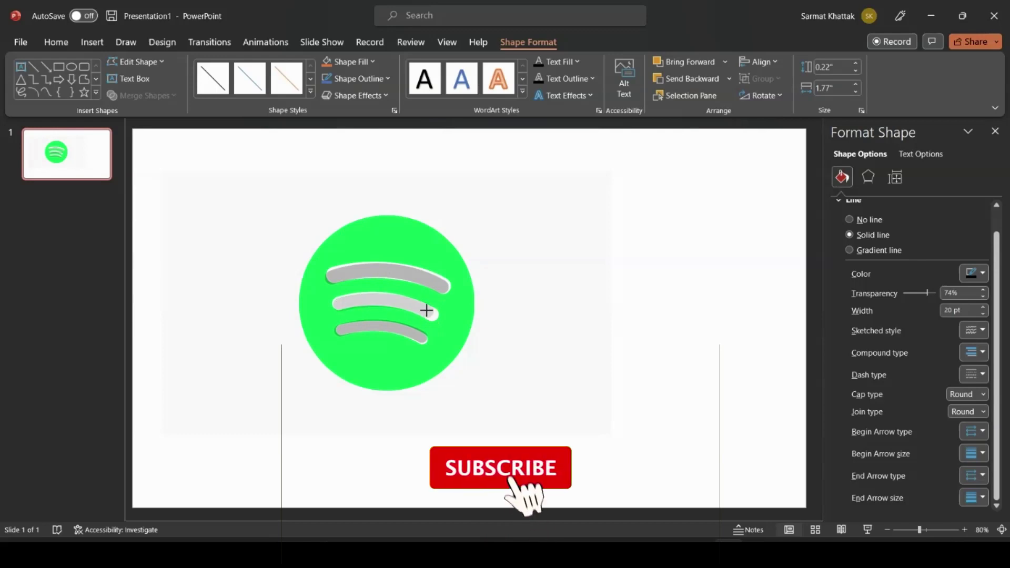
left_click_drag(426, 310, 431, 312)
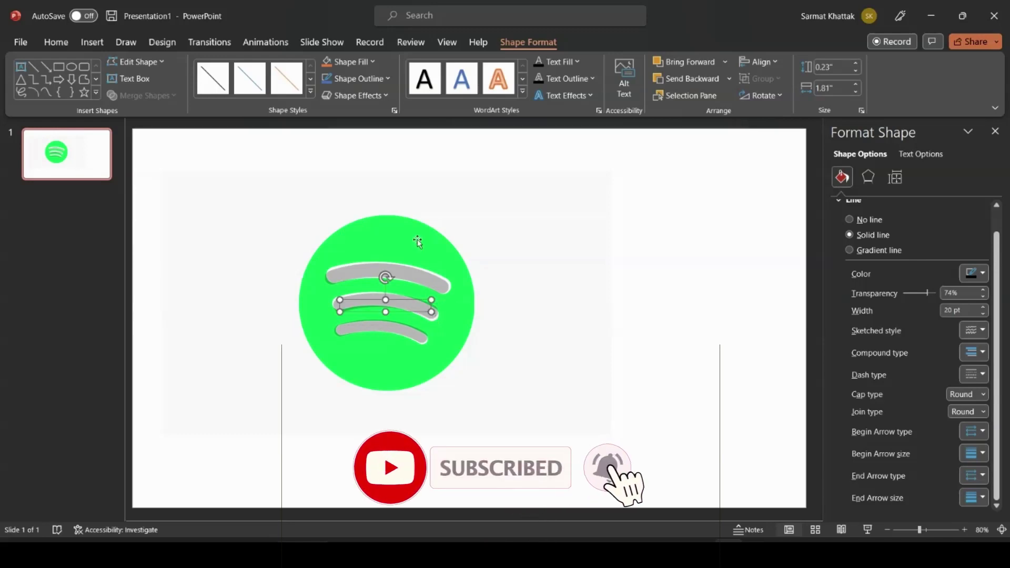
Slightly narrow the top grey arc and deselect to view all three bands.
left_click(330, 280)
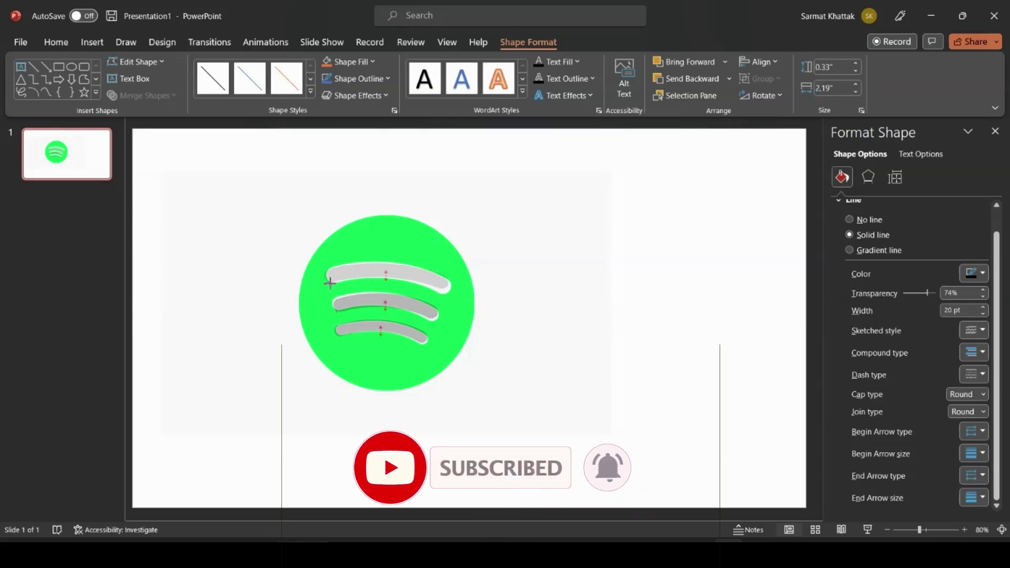
left_click_drag(330, 283, 377, 264)
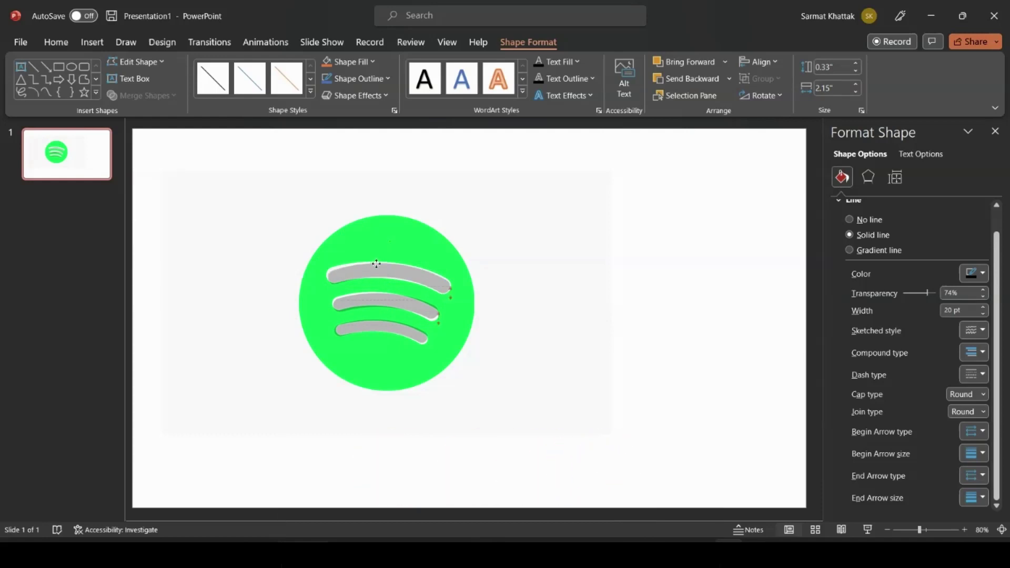
left_click(358, 237)
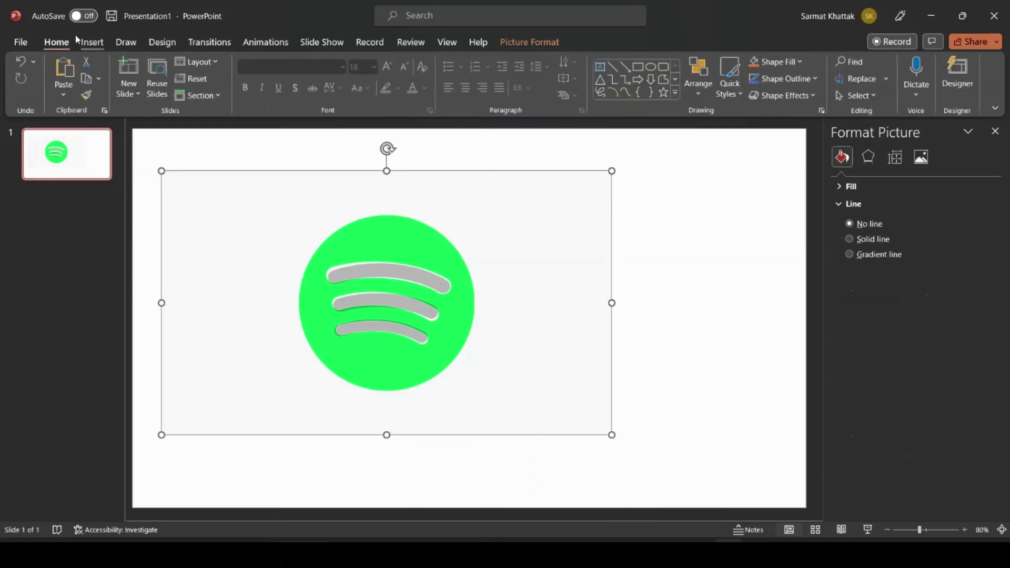
Draw a 3.46" by 3.5" circle covering the green logo disc and apply a translucent preset style.
left_click(92, 42)
left_click(250, 73)
left_click(295, 134)
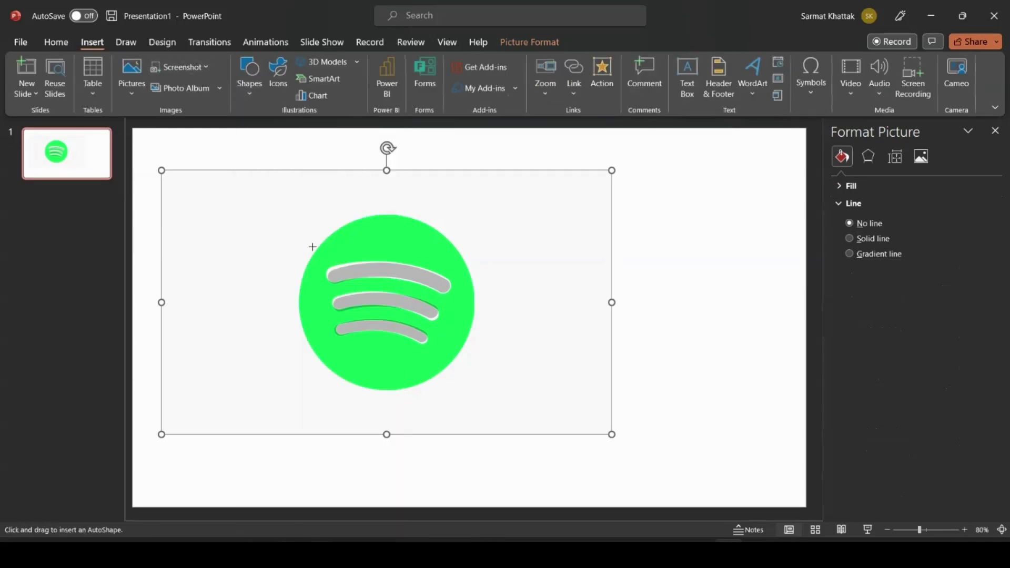
left_click_drag(317, 233, 494, 408)
left_click_drag(413, 335, 399, 318)
left_click(310, 91)
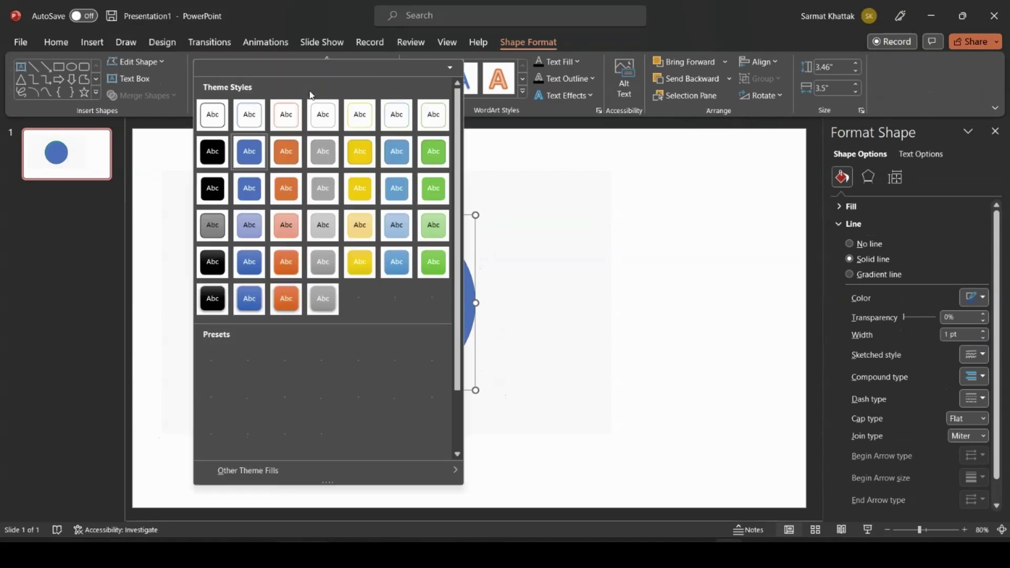
left_click(250, 435)
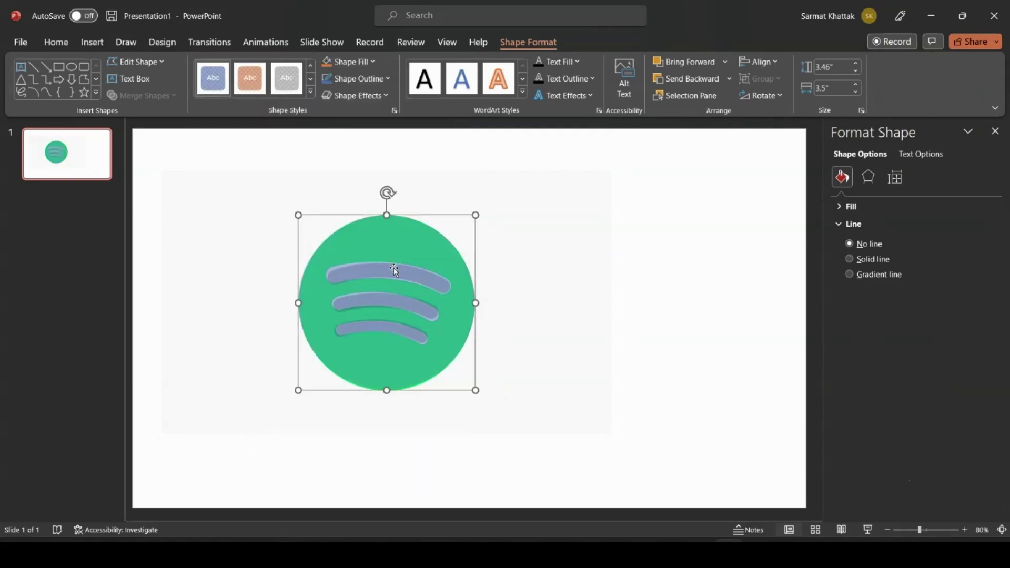
In the Selection Pane, move the freeform arcs above Oval 10 in the stacking order.
left_click(690, 96)
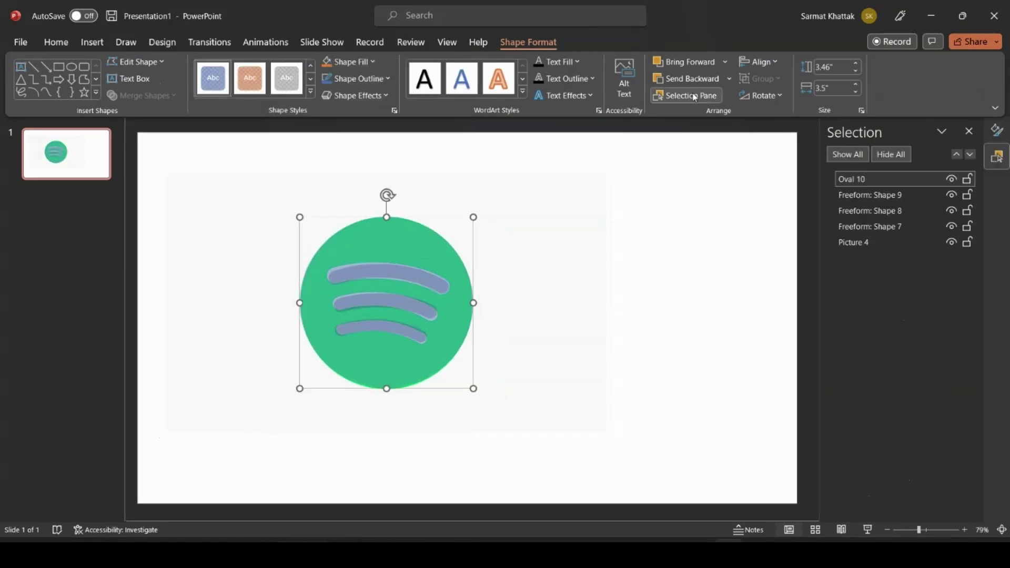
left_click(896, 195)
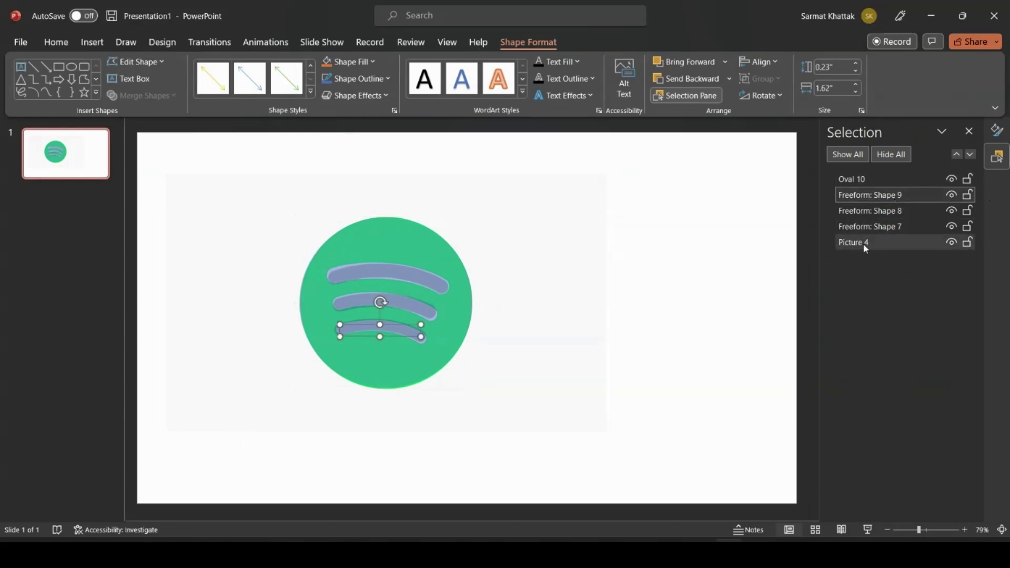
left_click(865, 243)
left_click(877, 227)
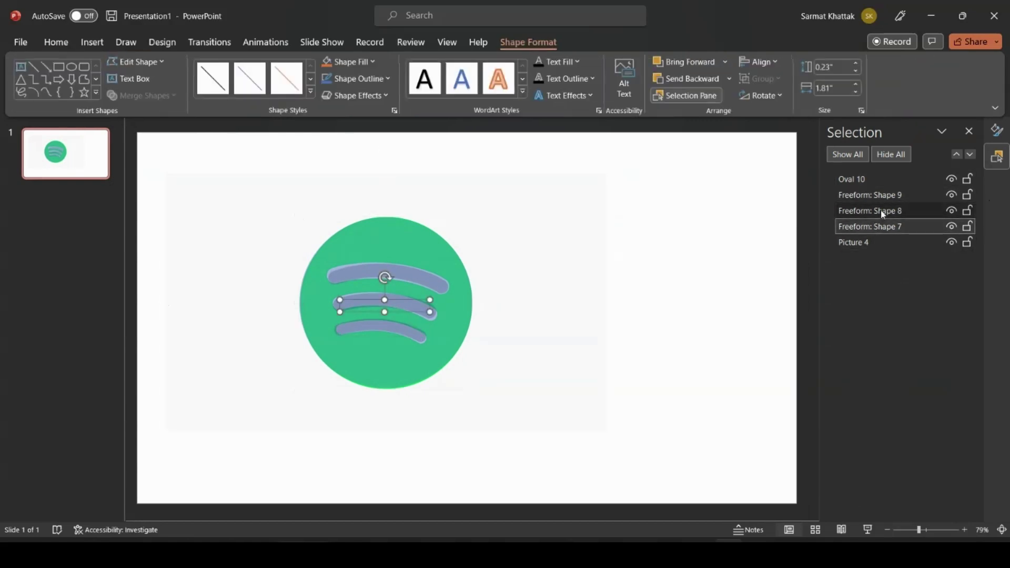
left_click(881, 210)
mouse_move(879, 196)
left_mouse_down()
mouse_move(854, 178)
mouse_move(883, 226)
left_mouse_up()
left_click(855, 179)
Select the new circle and its three arcs and drag them right of the reference logo.
left_click(406, 266)
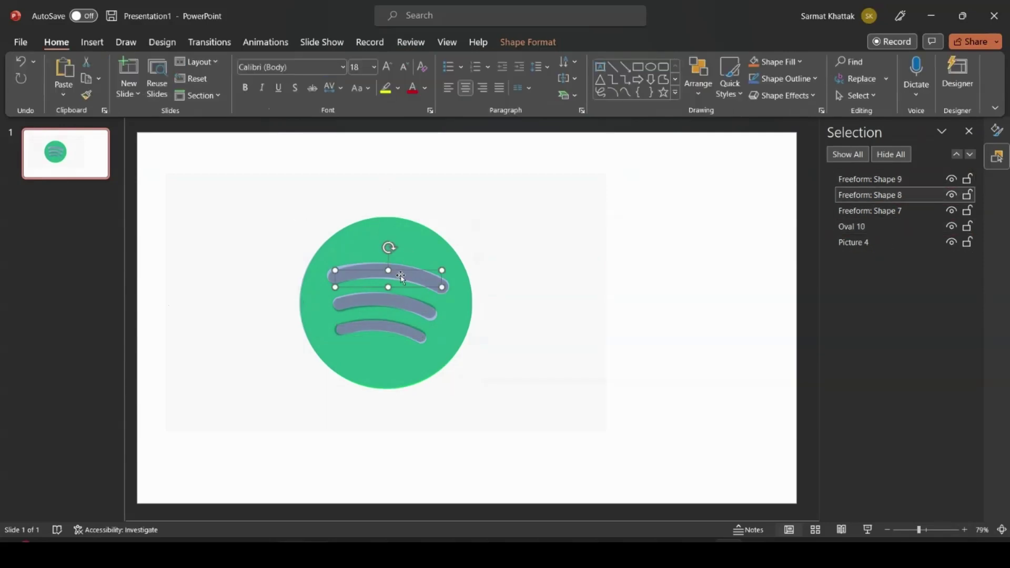
left_click(351, 232)
left_click(354, 268, "shift")
left_click(354, 300, "shift")
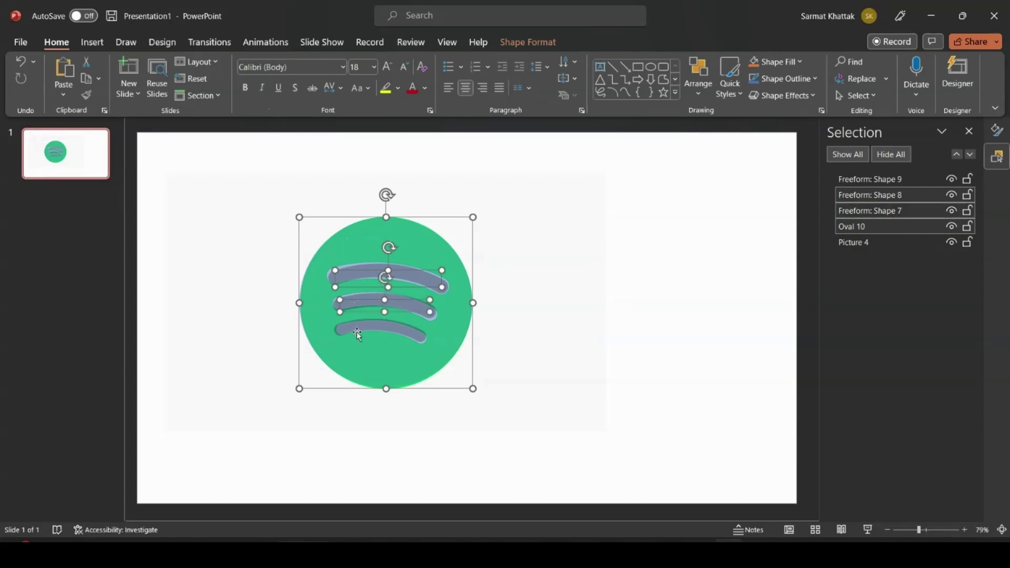
left_click(358, 331, "shift")
left_click_drag(421, 257, 656, 255)
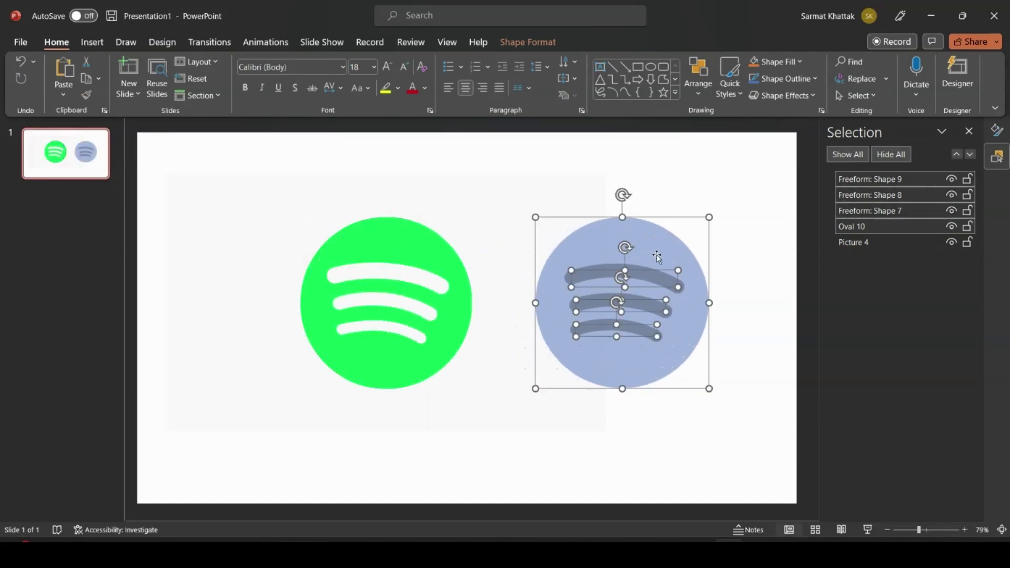
Fill the new circle light green from Shape Fill.
left_click(605, 300)
left_click(521, 43)
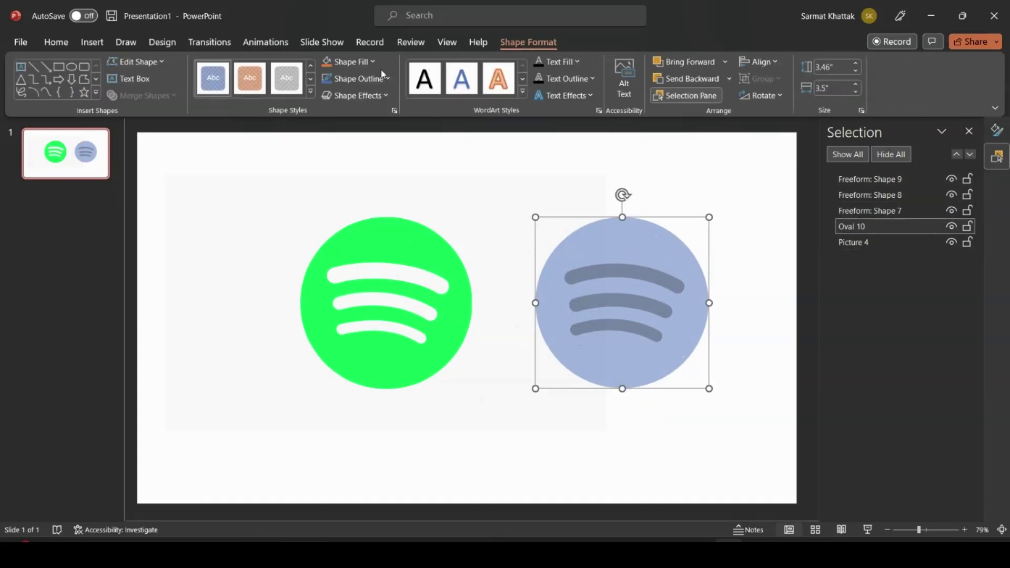
left_click(363, 61)
left_click(378, 184)
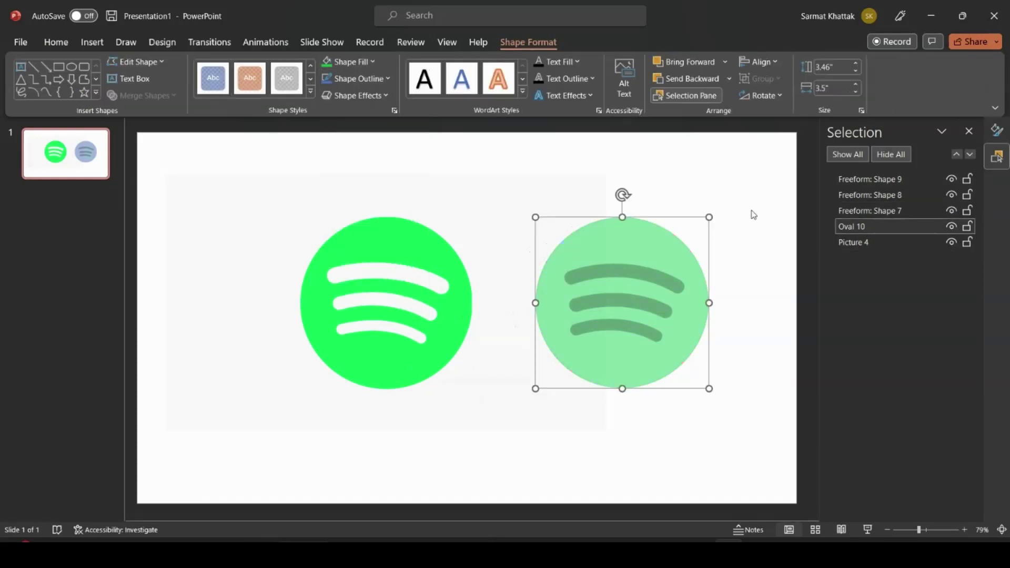
Set the circle's fill transparency to 0% in the Format Shape pane.
left_click(969, 131)
right_click(642, 260)
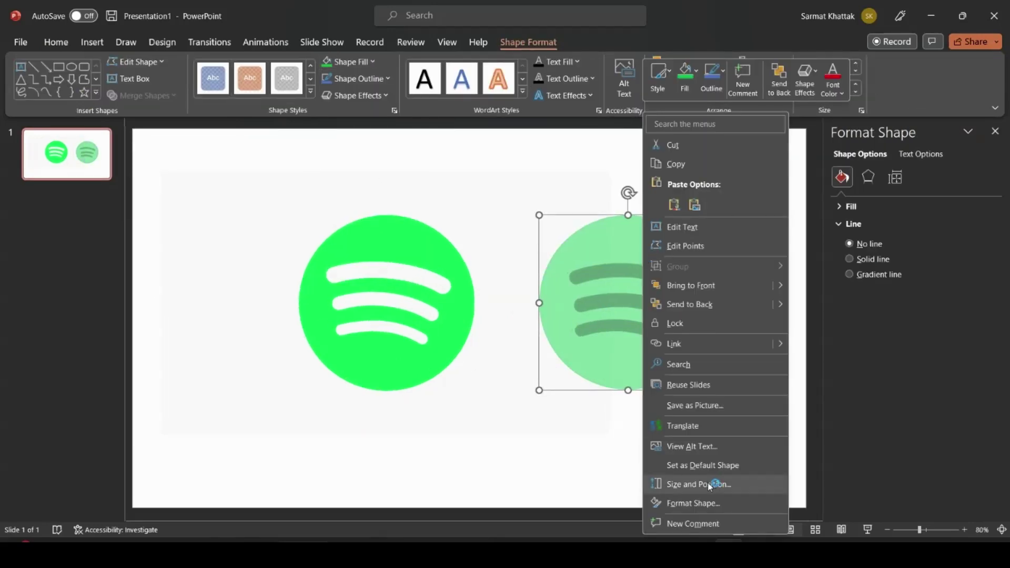
left_click(701, 487)
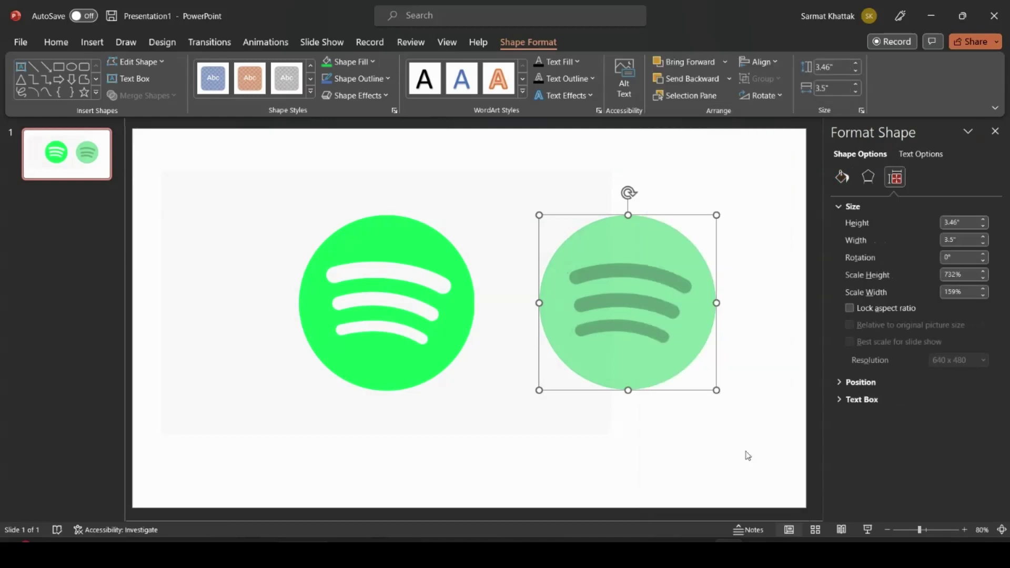
left_click(842, 179)
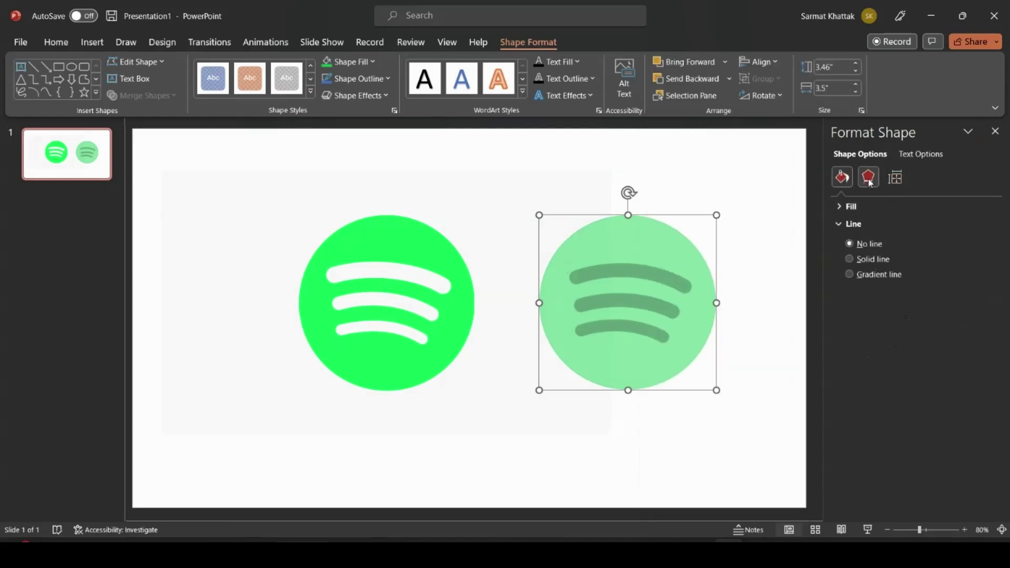
left_click(842, 207)
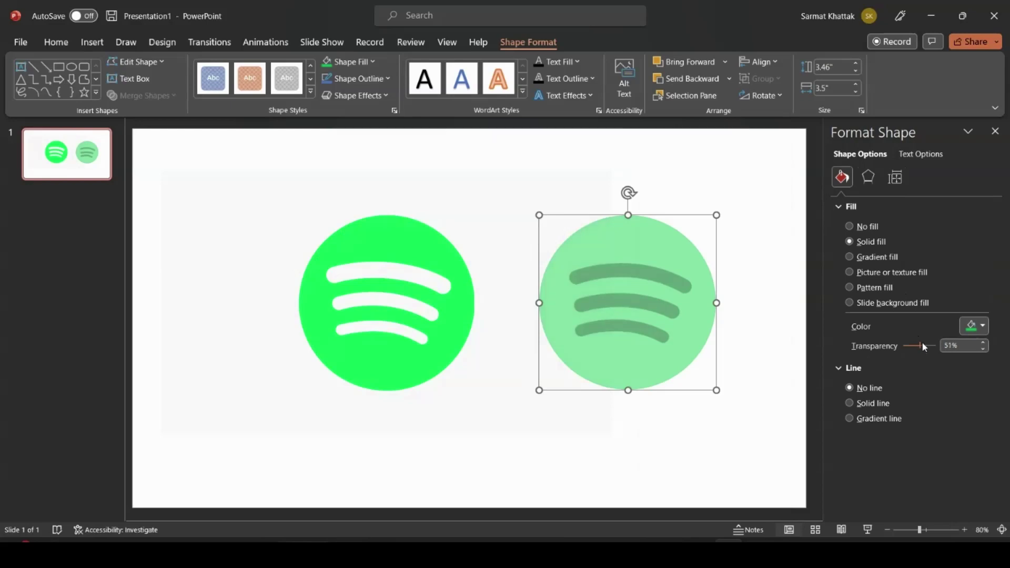
left_click_drag(926, 348, 902, 351)
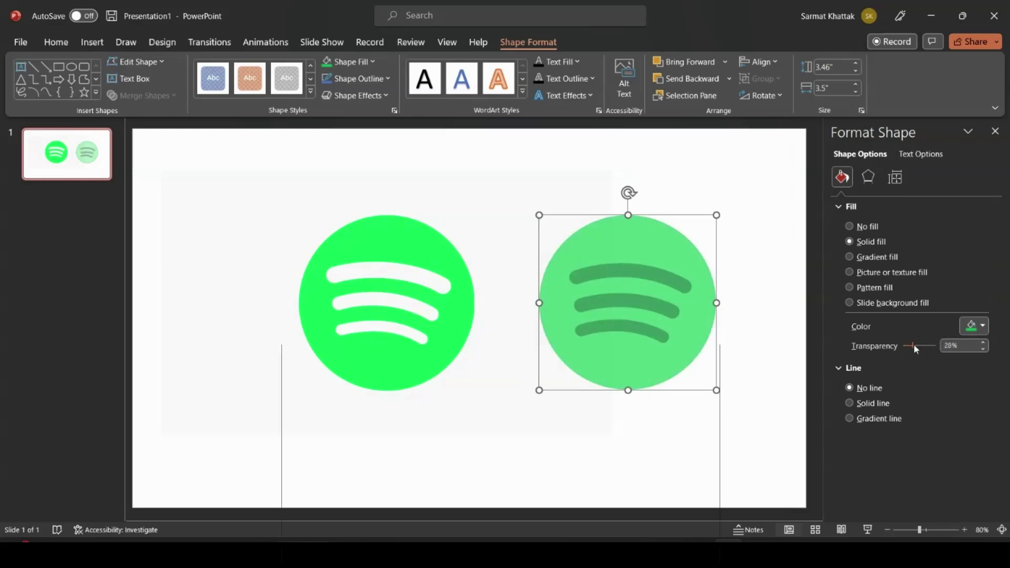
left_click(617, 269)
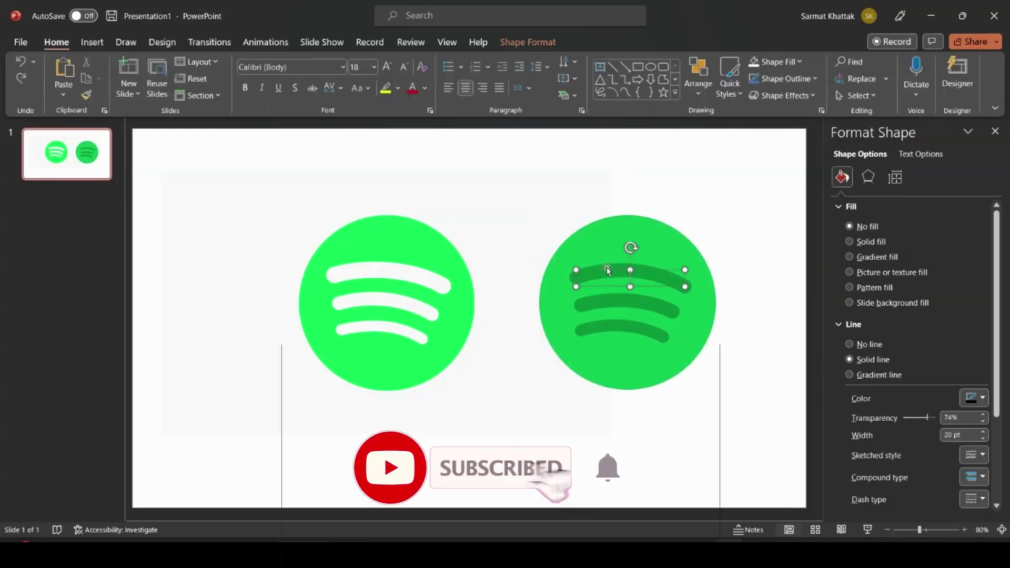
Set the top and middle arcs' line colour to white, making the top arc opaque.
left_click(975, 398)
left_click(908, 223)
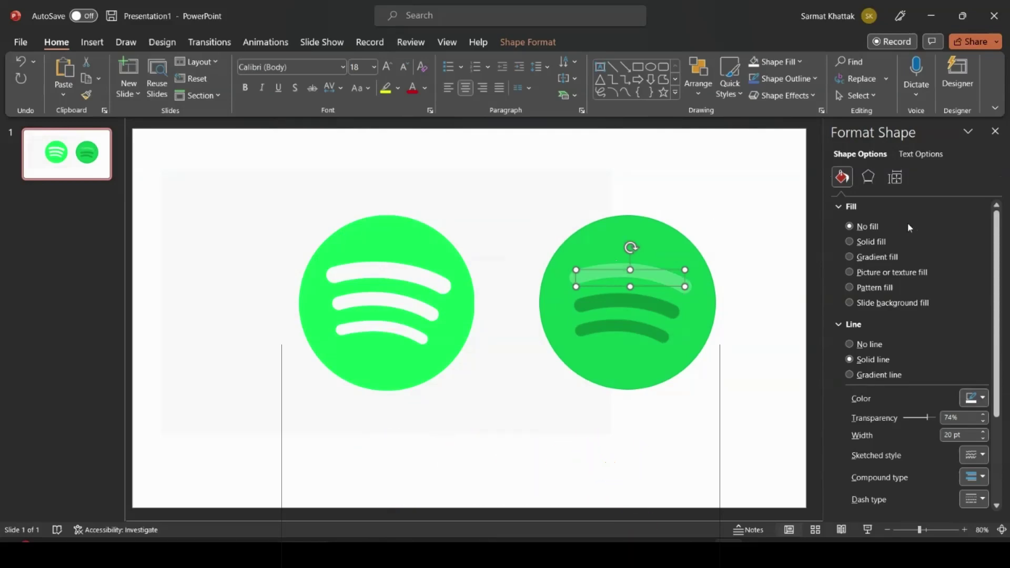
left_click_drag(927, 418, 887, 420)
left_click(597, 302)
left_click(977, 402)
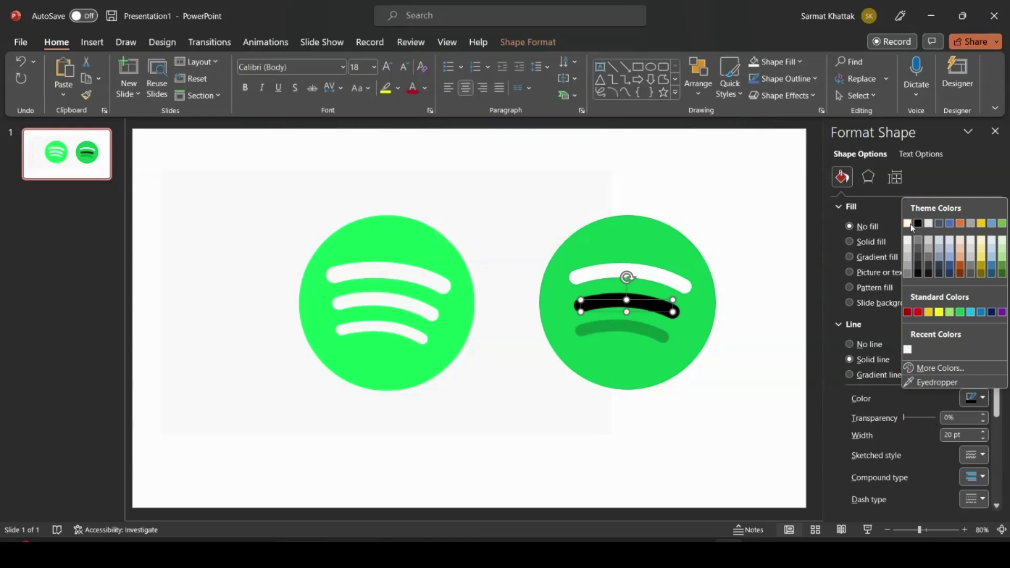
left_click(907, 224)
Give the bottom arc a white line at 0% transparency.
left_click(622, 330)
left_click(974, 399)
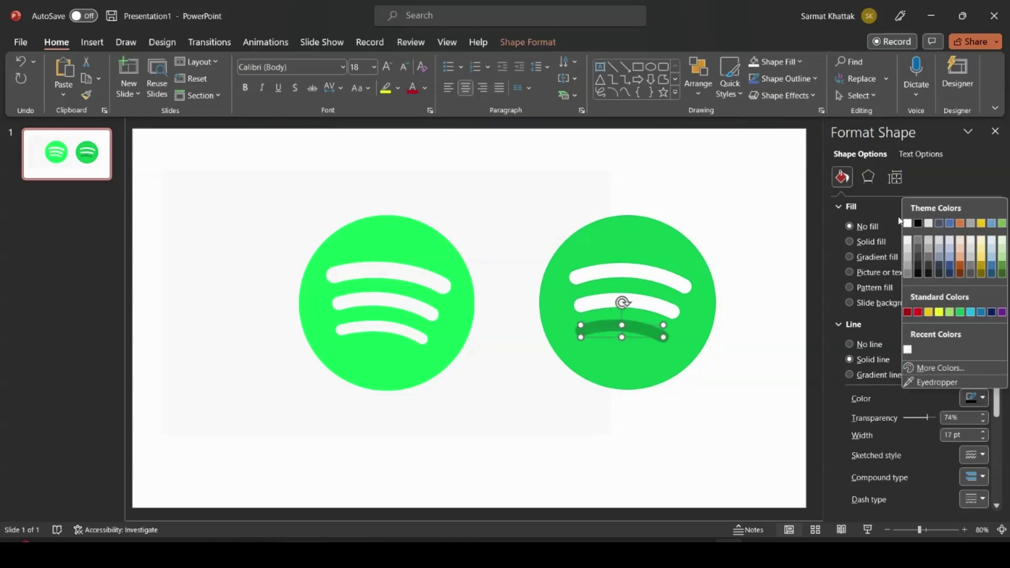
left_click(907, 223)
left_click_drag(929, 417, 891, 417)
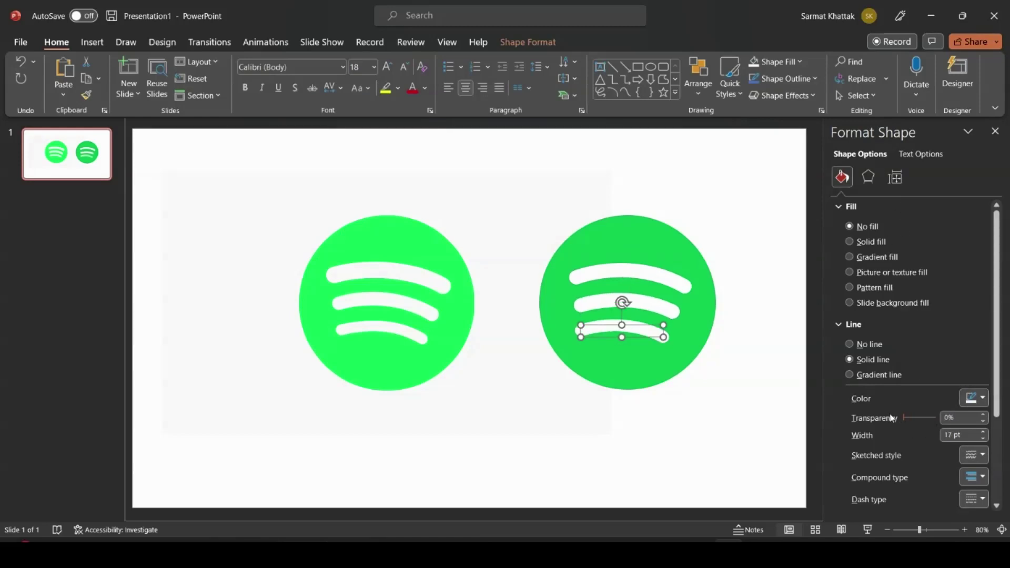
left_click(763, 358)
left_click(664, 257)
Change the right-hand circle's fill colour to light orange.
left_click(983, 327)
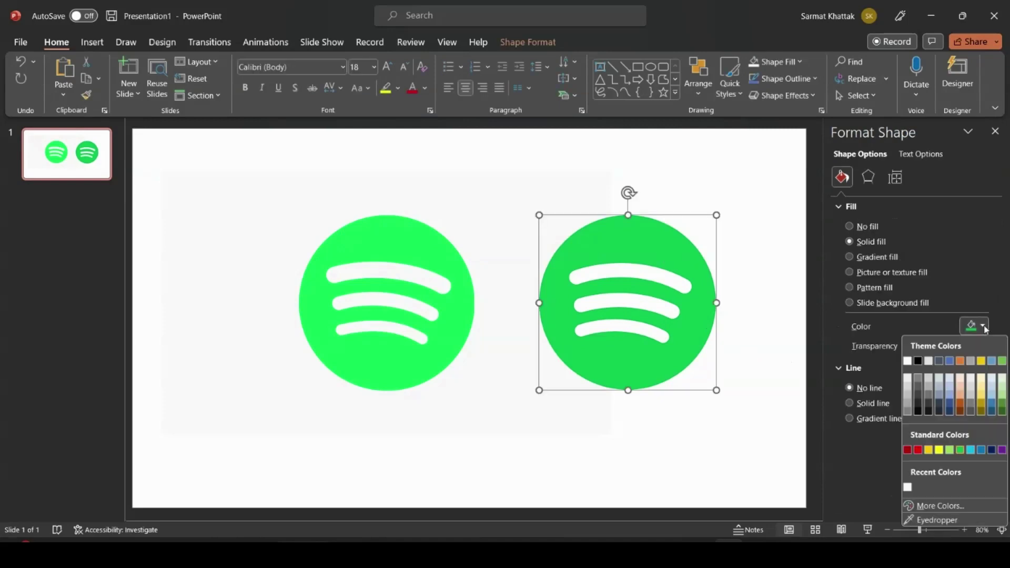
left_click(962, 398)
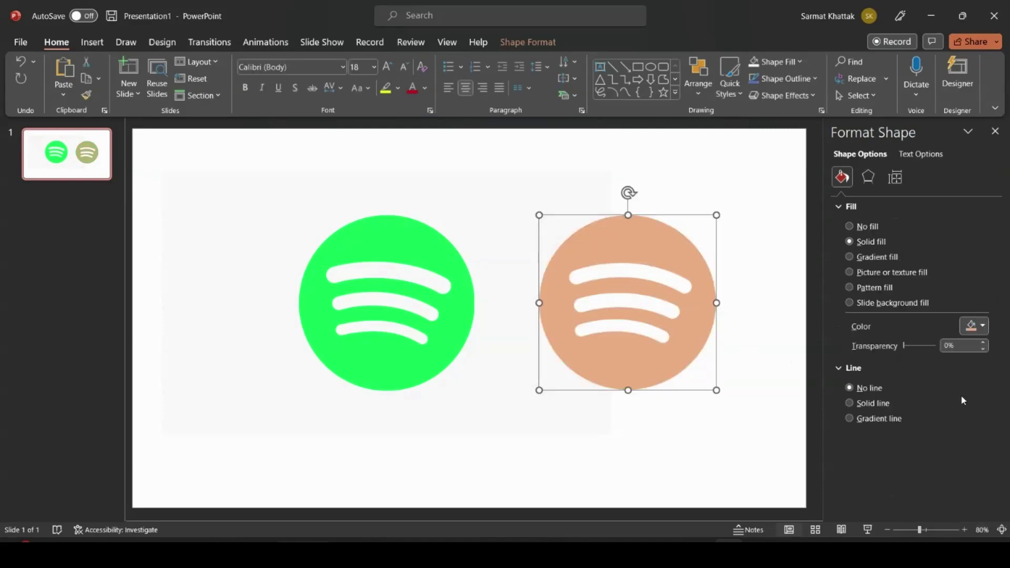
left_click(508, 175)
left_click(665, 257)
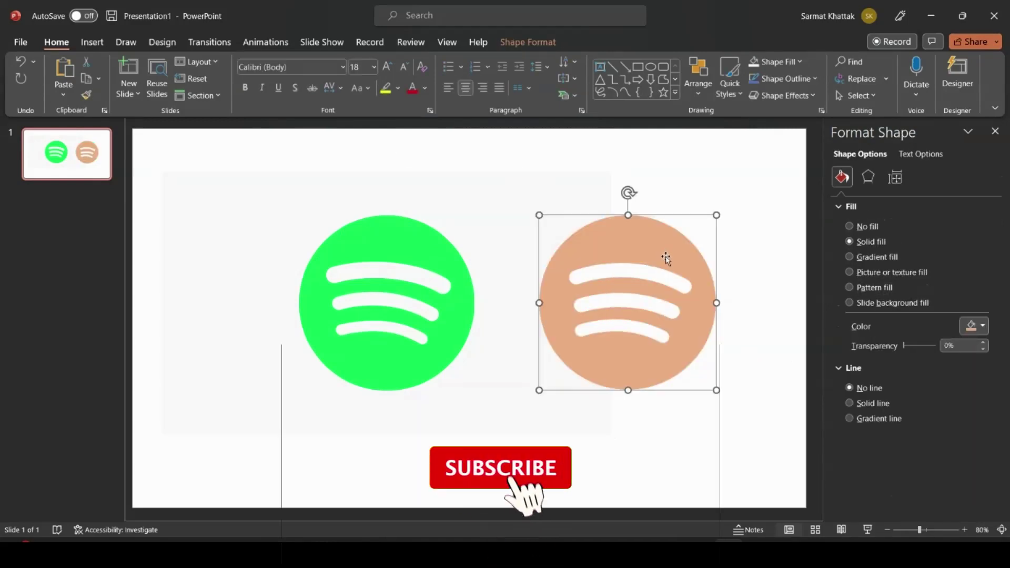
Group the orange circle and white arcs into a single shape.
left_click(636, 278)
left_click(626, 306, "shift")
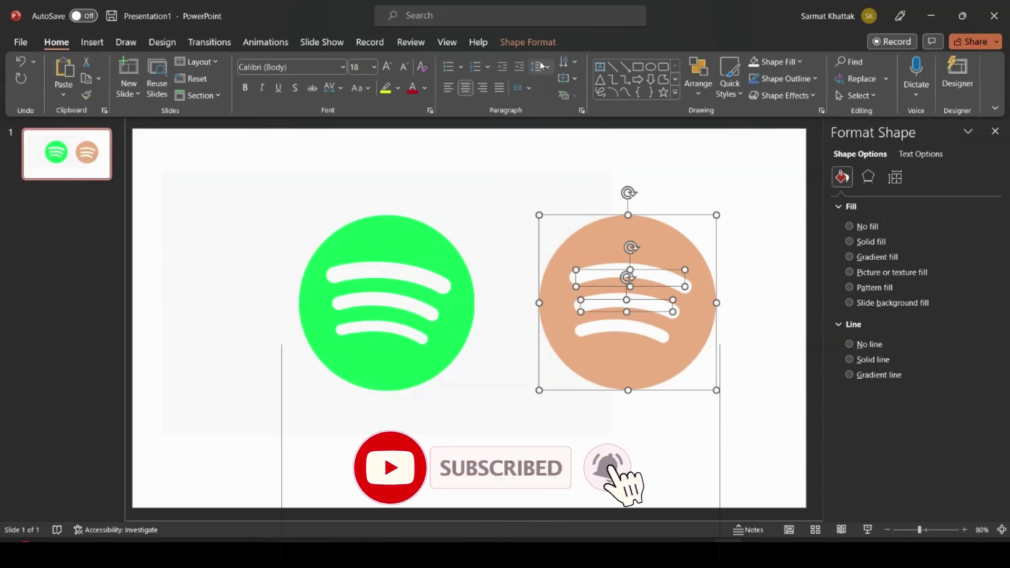
left_click(528, 41)
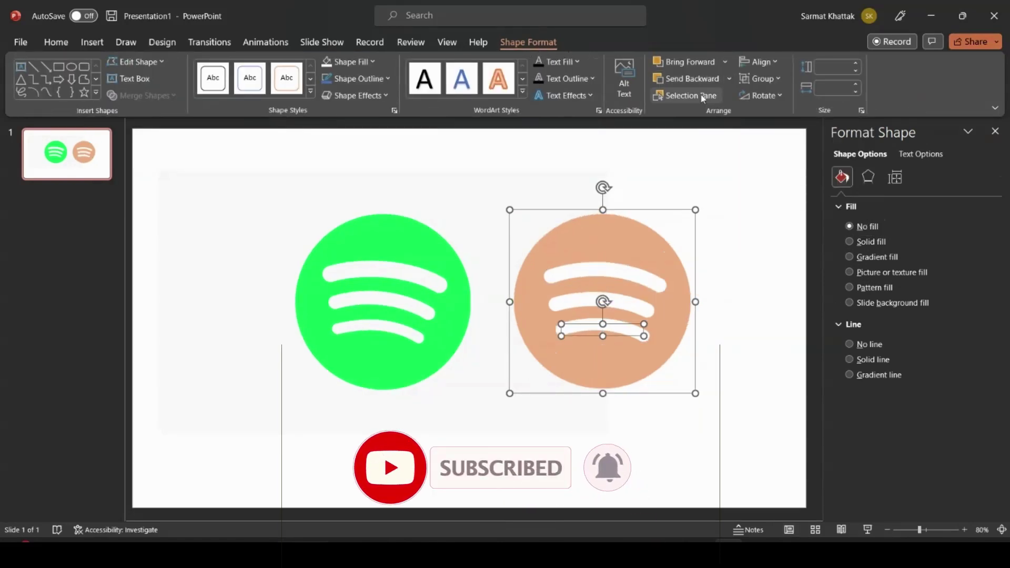
left_click(778, 79)
left_click(764, 97)
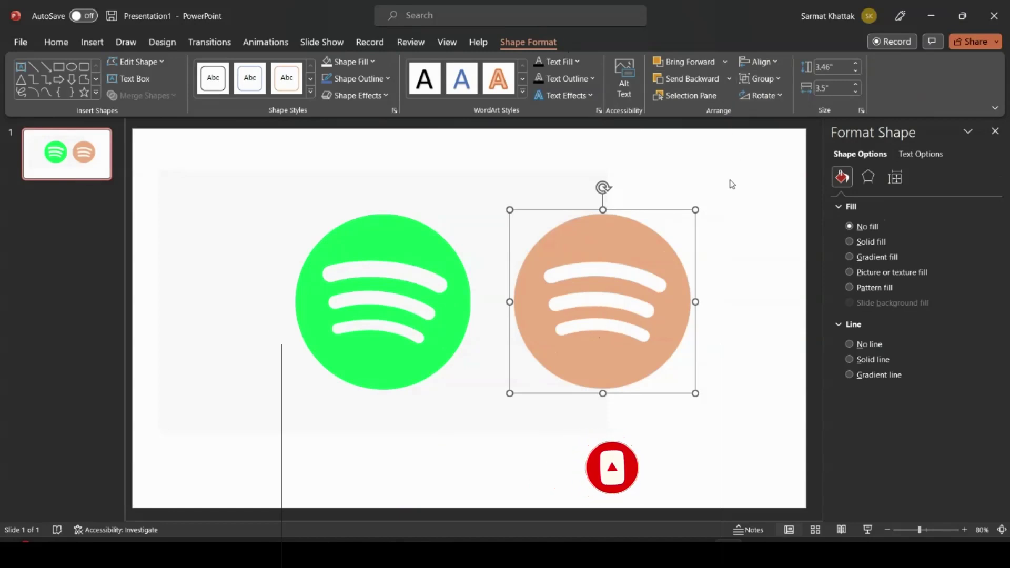
left_click(731, 184)
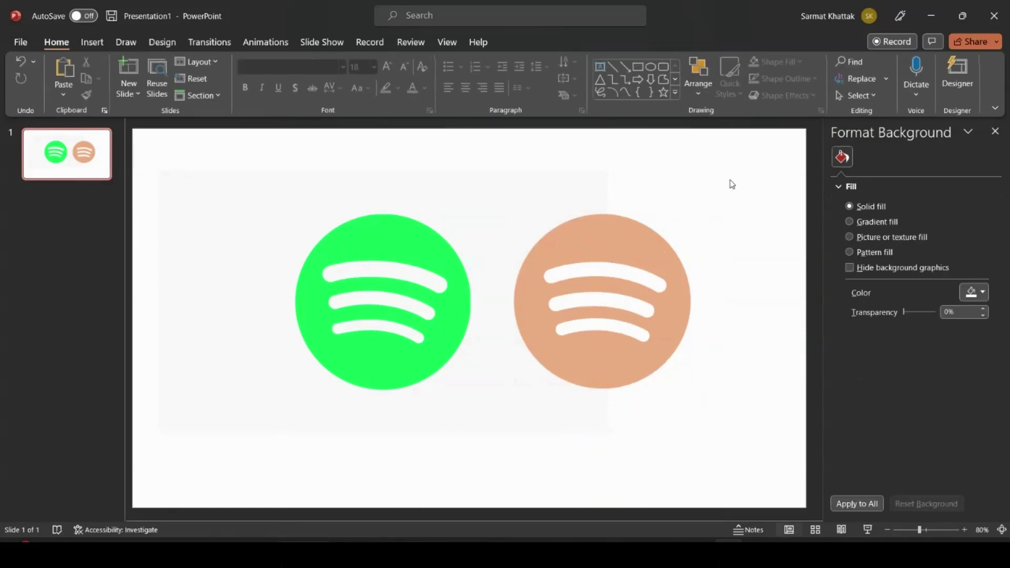